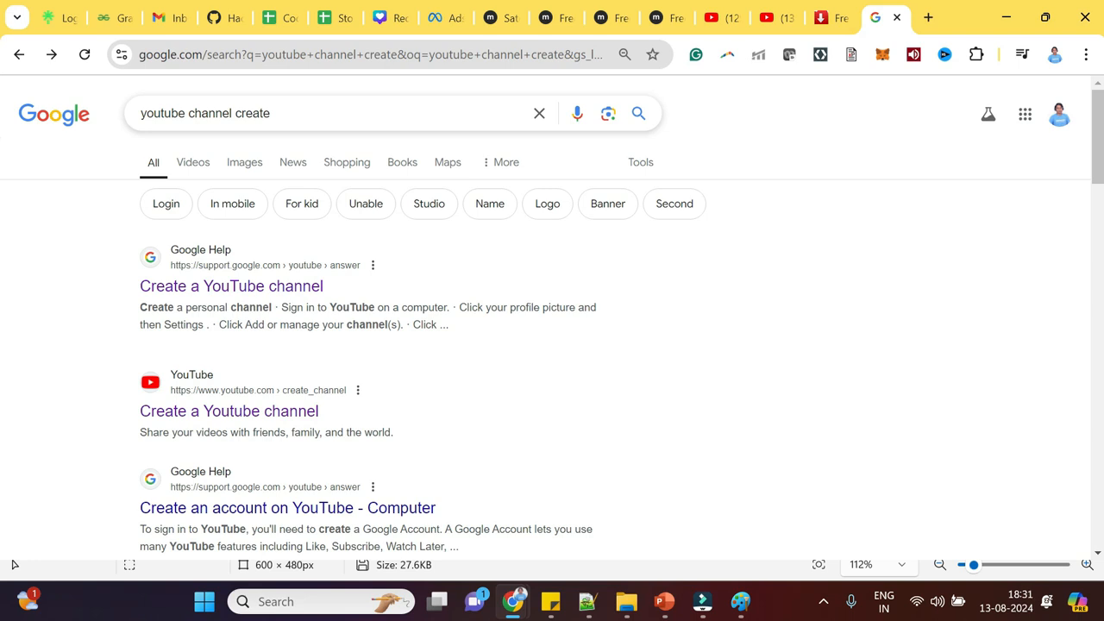
Open the YouTube "Create a Youtube channel" search result and view the existing channel's videos page
left_click(340, 113)
left_click_drag(340, 113, 132, 113)
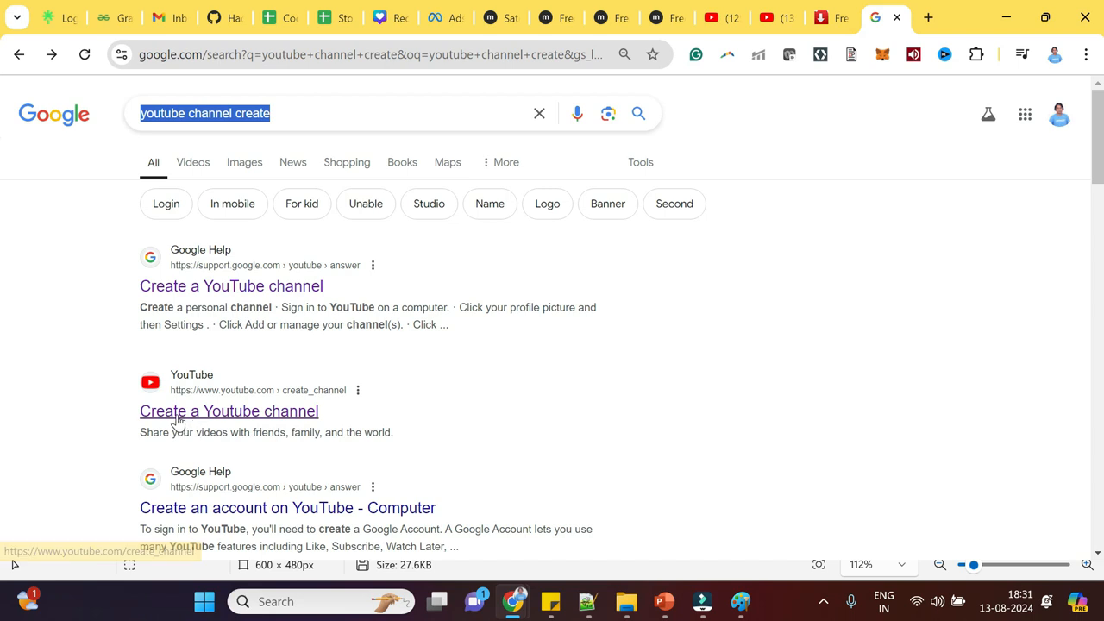
left_click(243, 418)
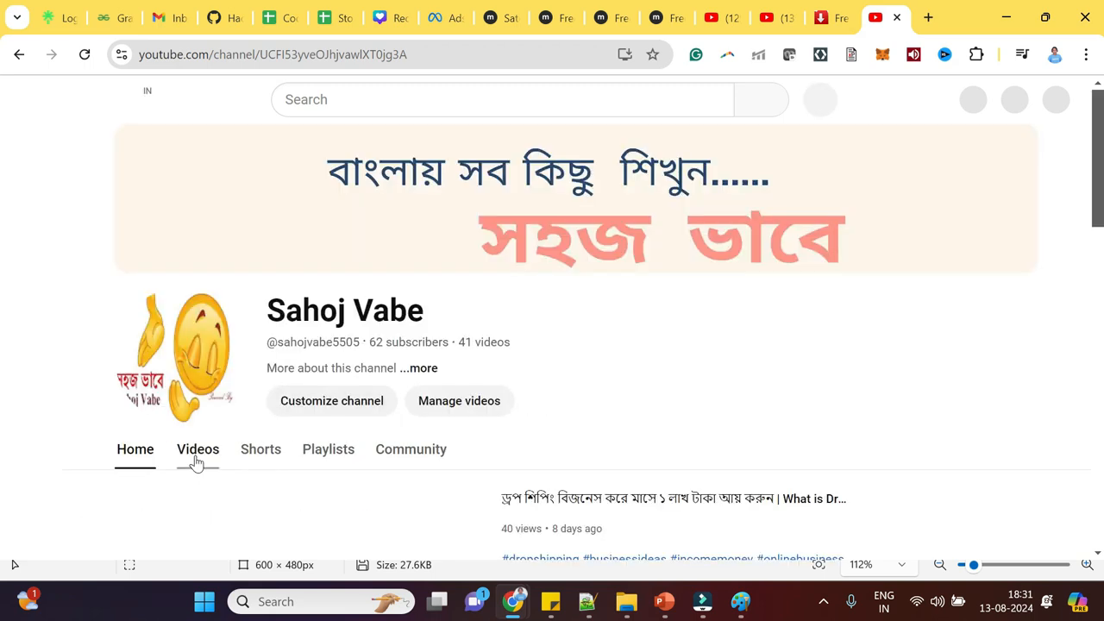
left_click(196, 457)
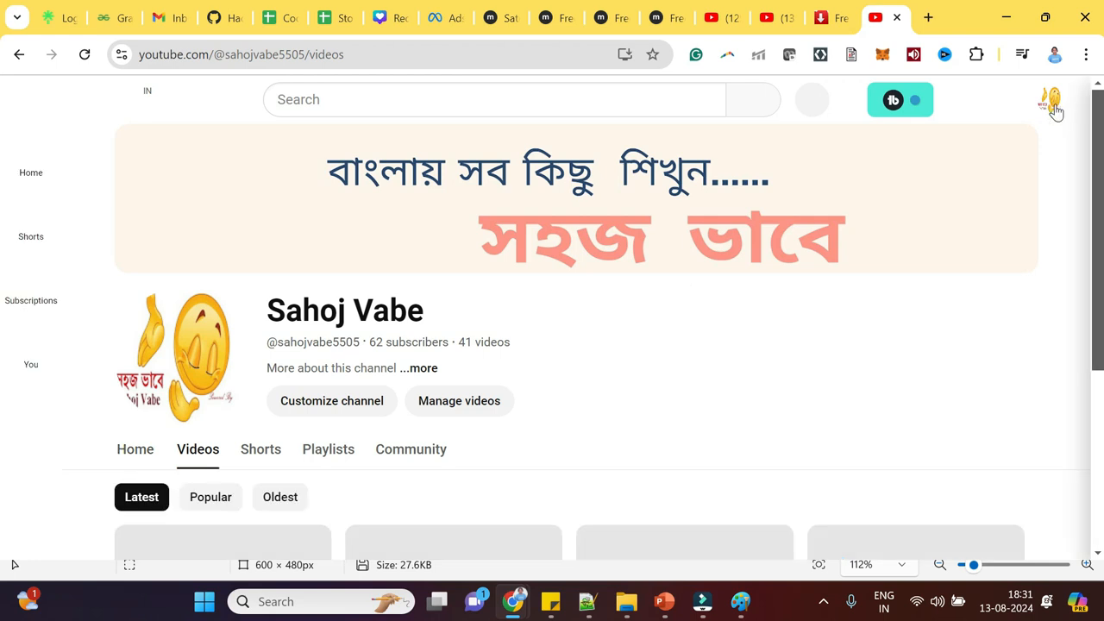
Open the YouTube account settings for the signed-in channel
left_click(1052, 104)
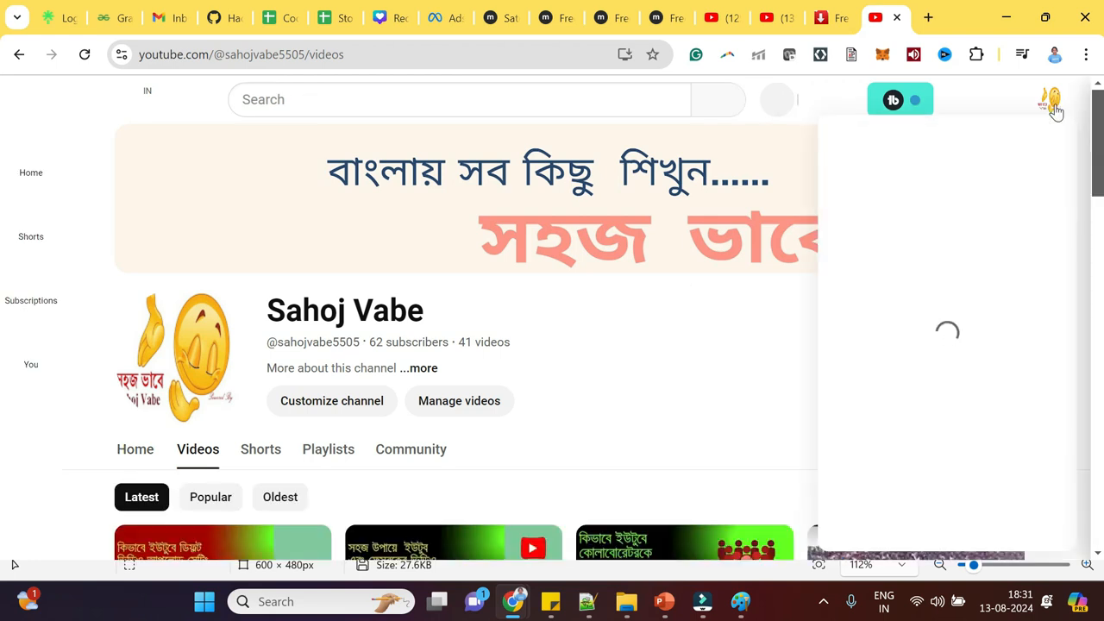
scroll(993, 297, "down", 1)
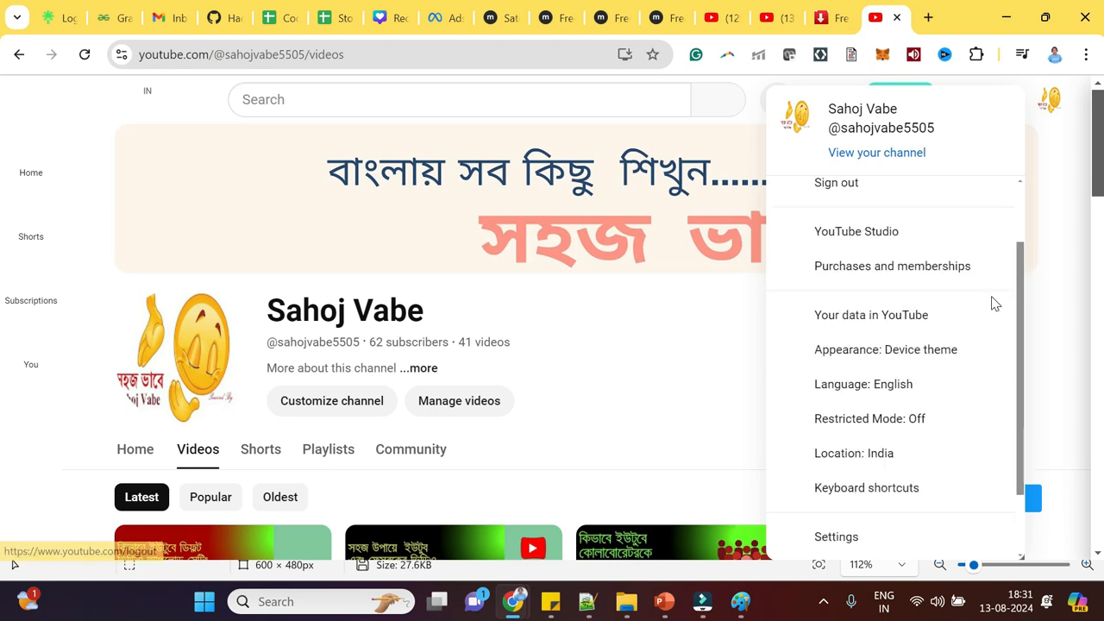
scroll(986, 316, "down", 1)
scroll(912, 437, "up", 1)
scroll(903, 452, "down", 1)
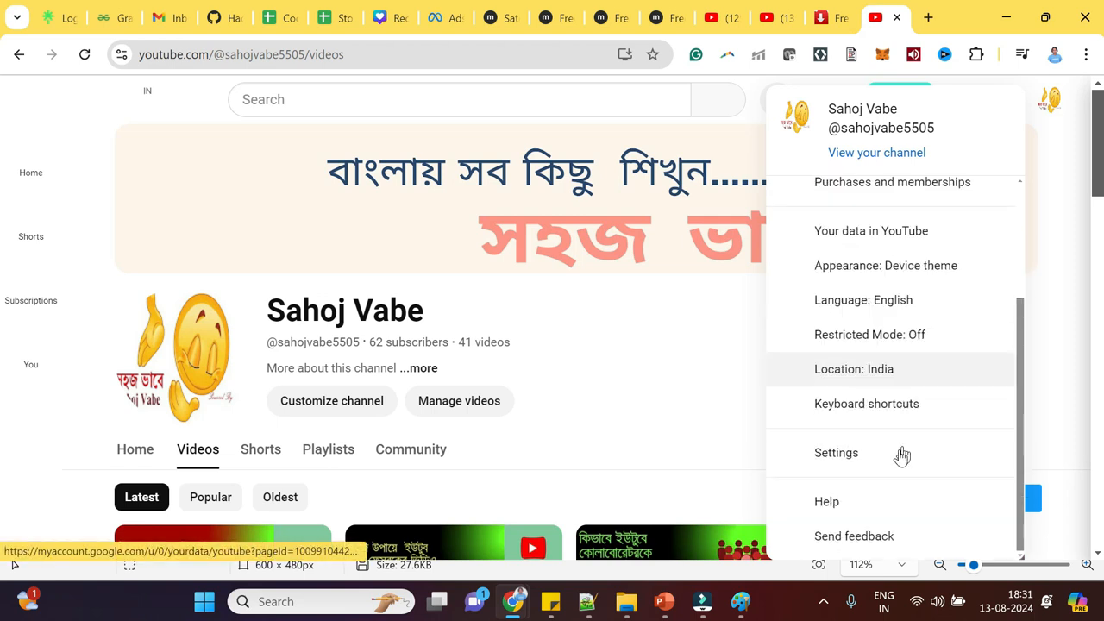
left_click(871, 465)
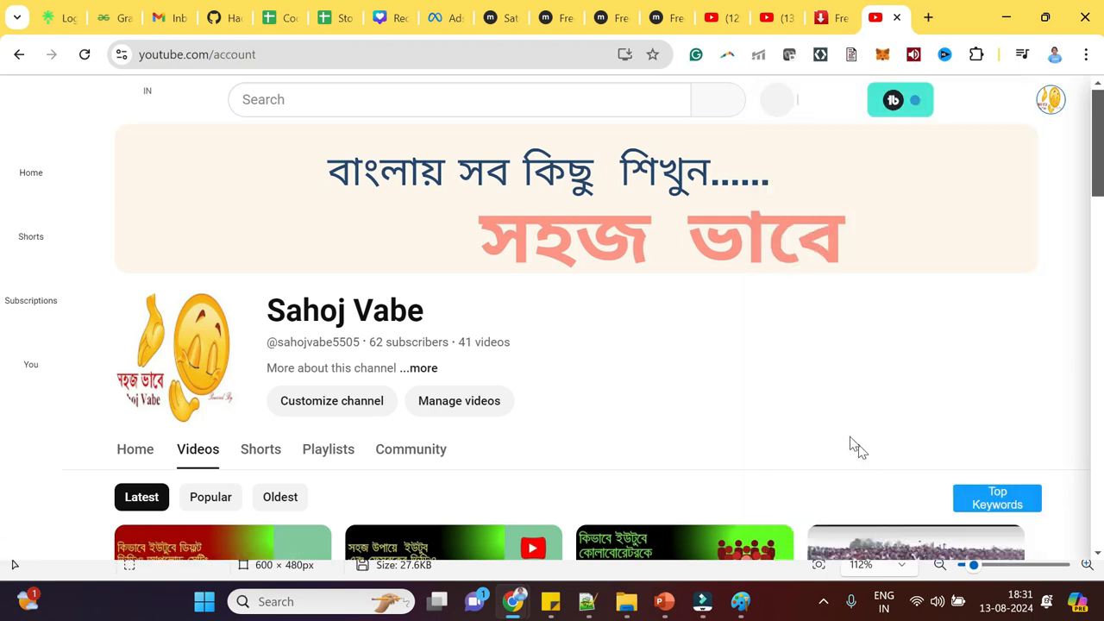
Open the page for adding or managing the account's channels
scroll(716, 321, "down", 1)
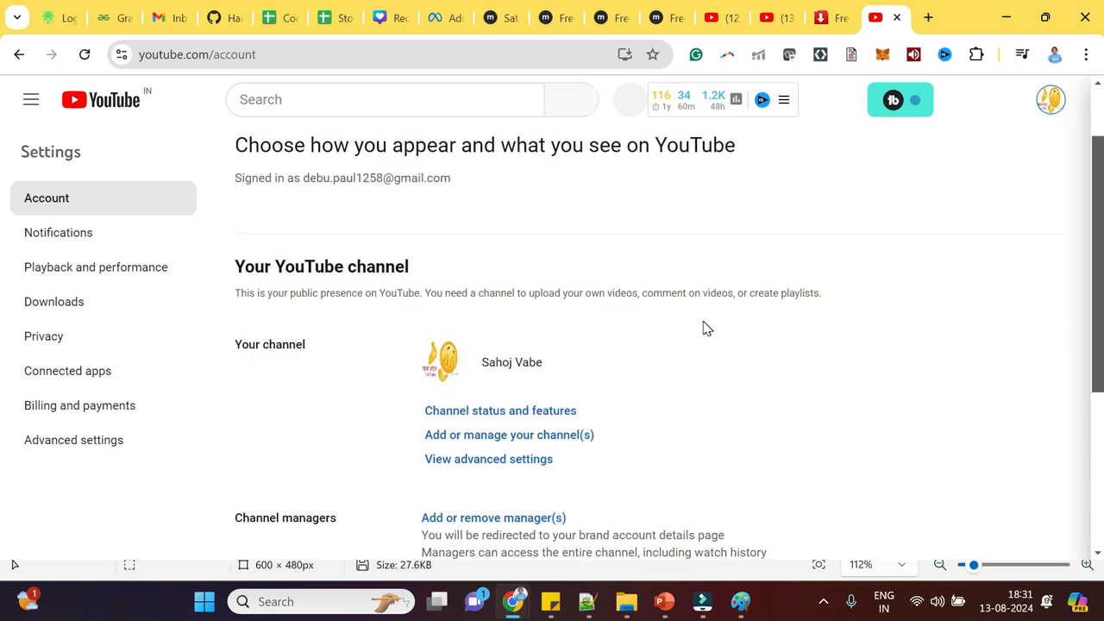
scroll(700, 328, "down", 1)
scroll(527, 347, "down", 2)
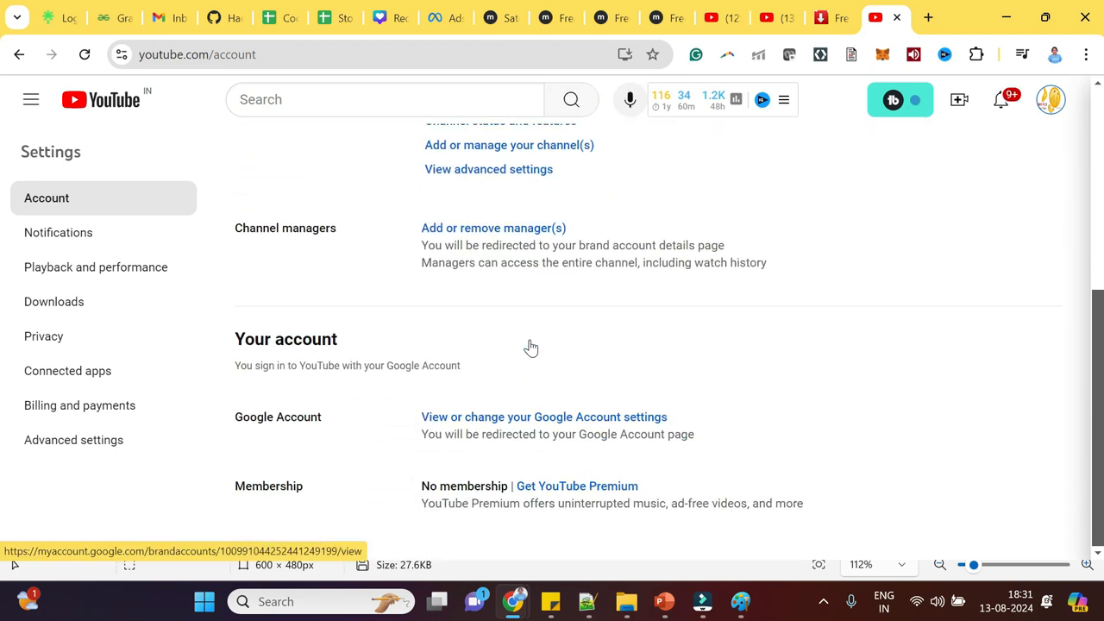
scroll(532, 346, "up", 1)
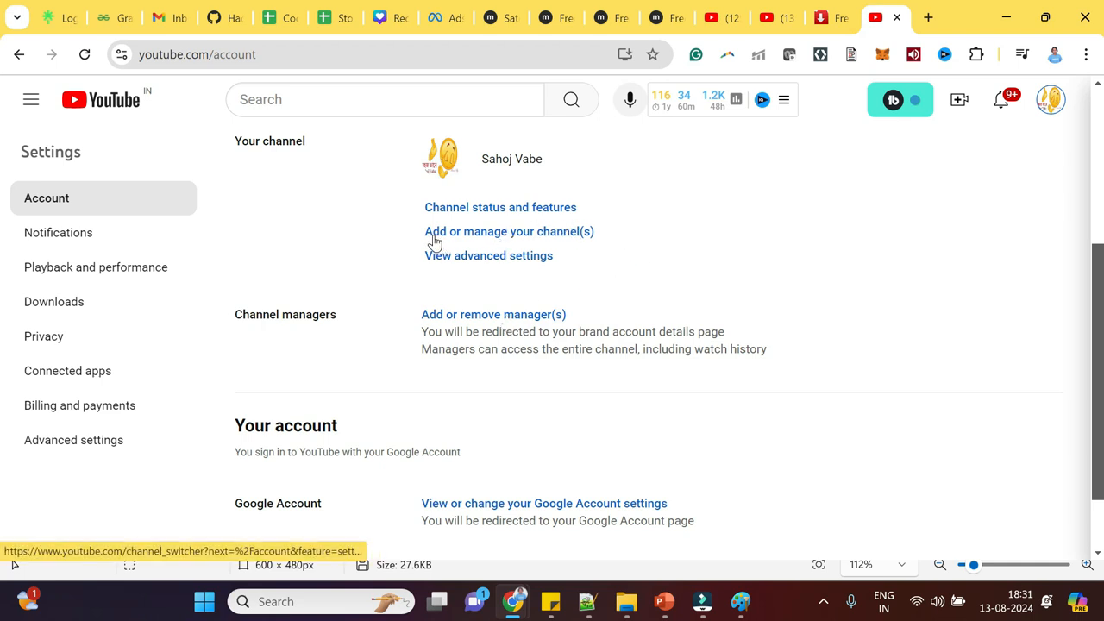
left_click(541, 239)
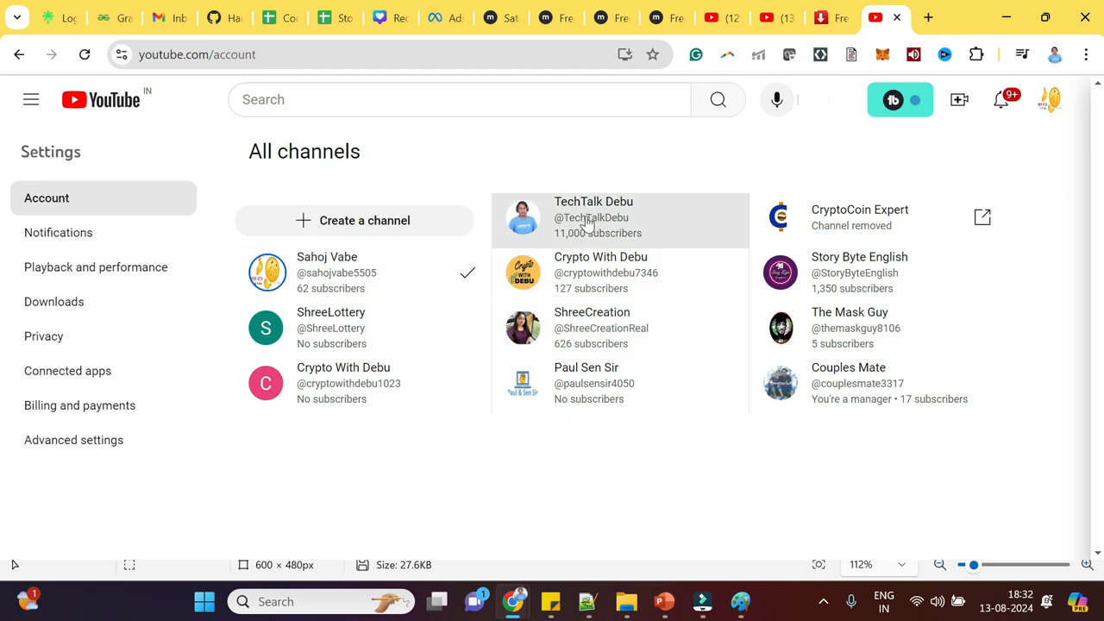
Create a new channel named "Bong Media Hub", accepting that it is a new Google Account with its own settings
left_click(382, 224)
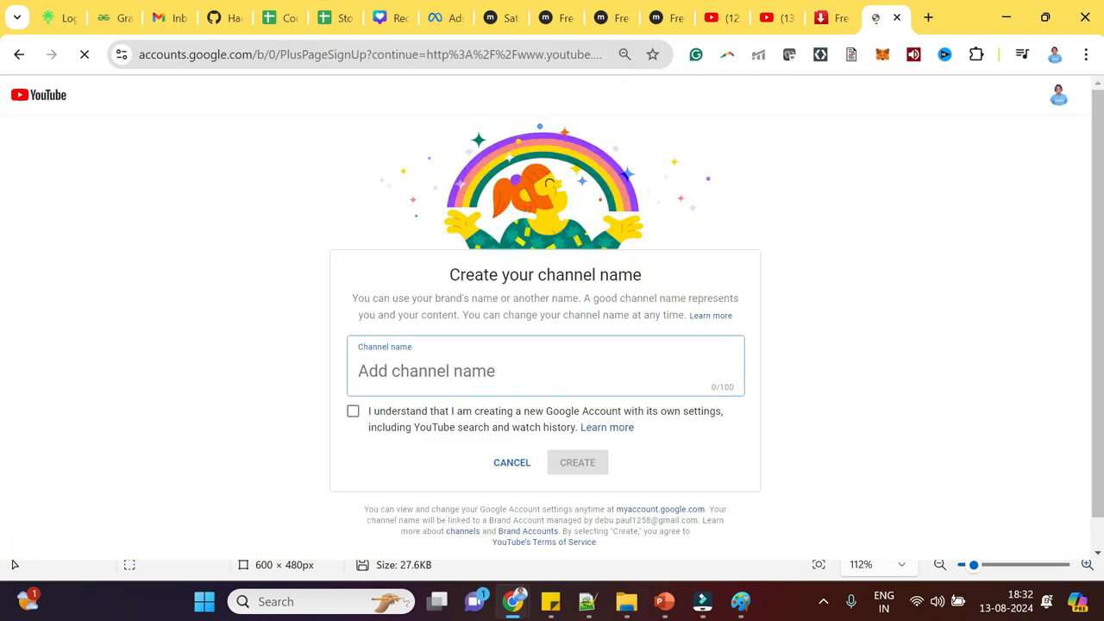
left_click(462, 371)
type("Bon")
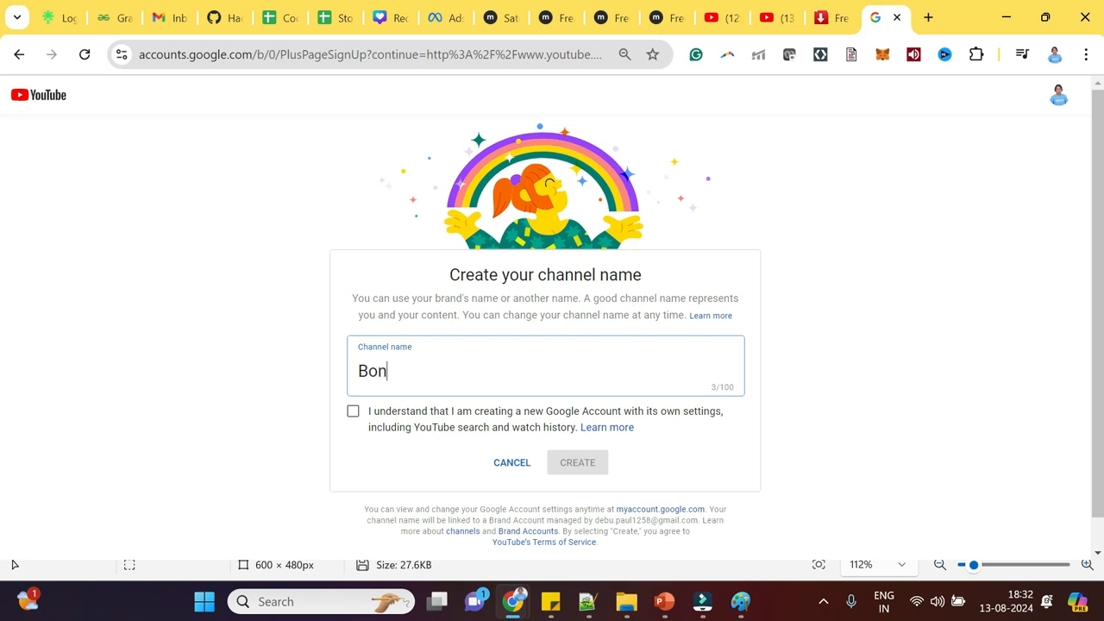
type("g Media Hub")
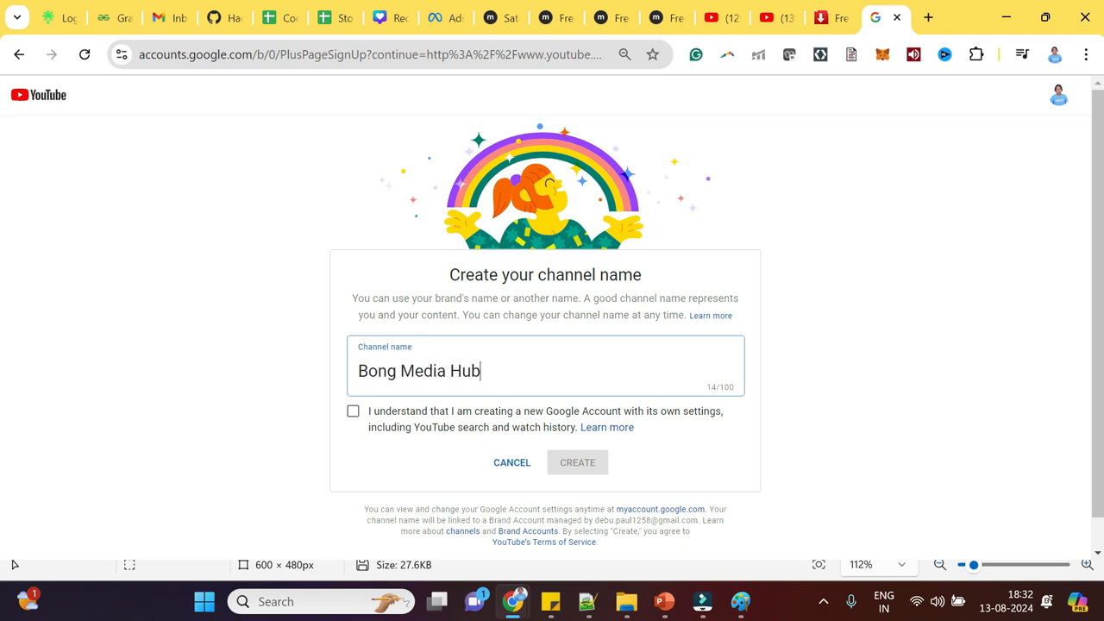
left_click(353, 412)
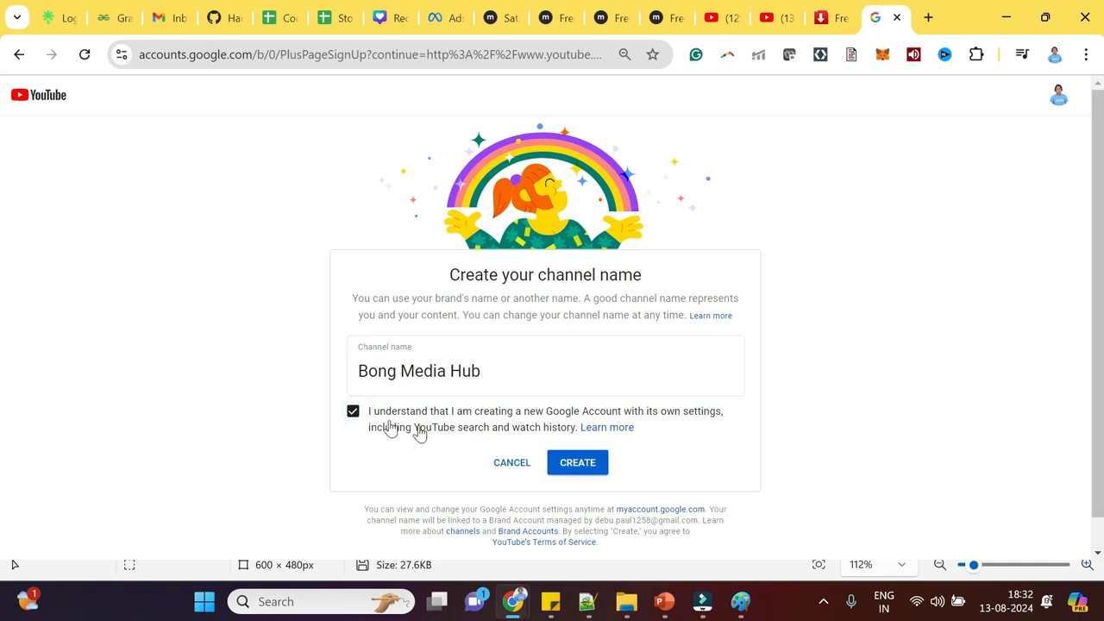
left_click(571, 466)
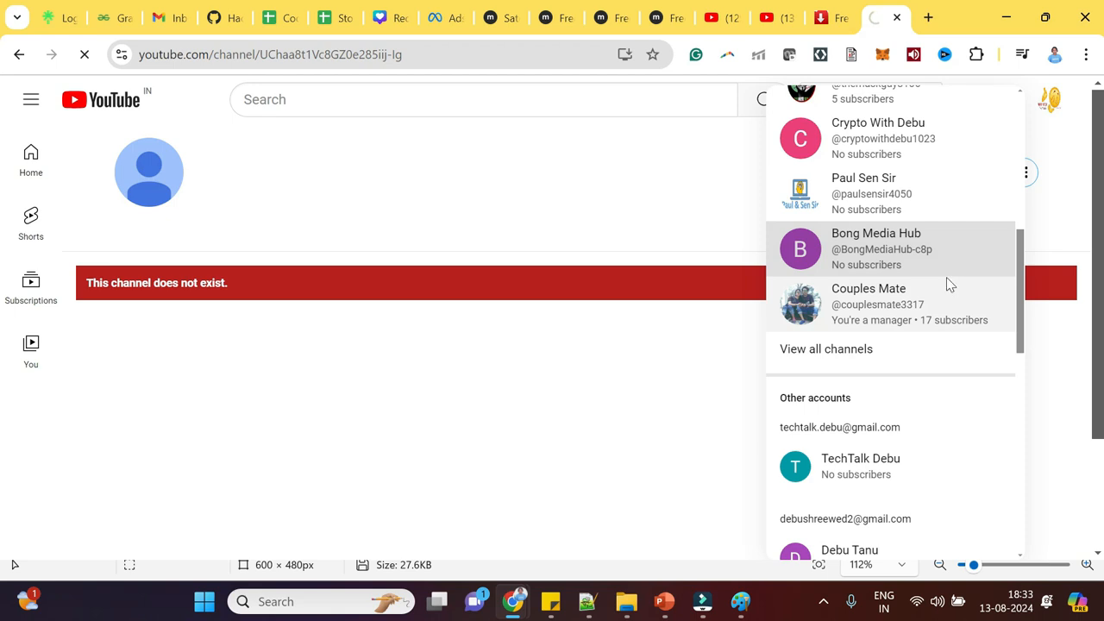
Switch to the Bong Media Hub account and view its channel page
left_click(946, 277)
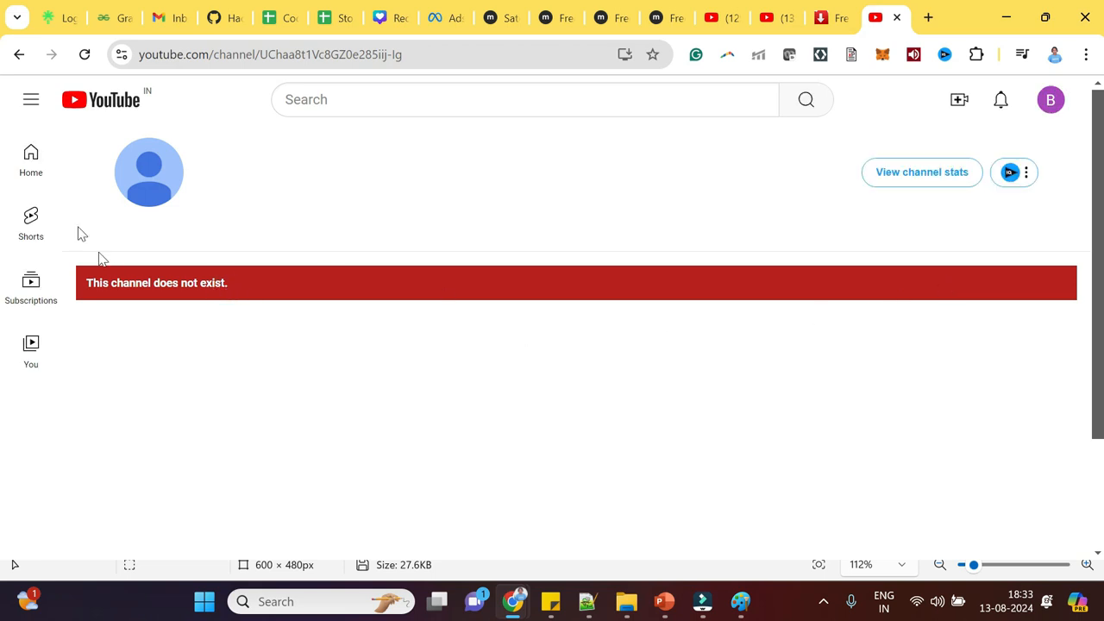
left_click(29, 164)
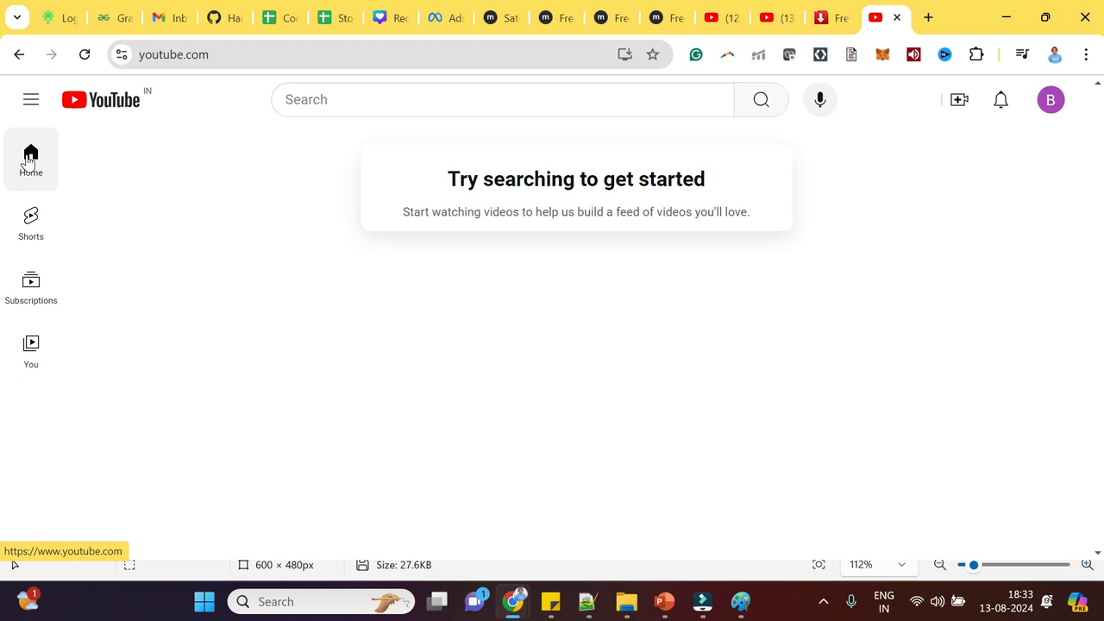
left_click(1051, 99)
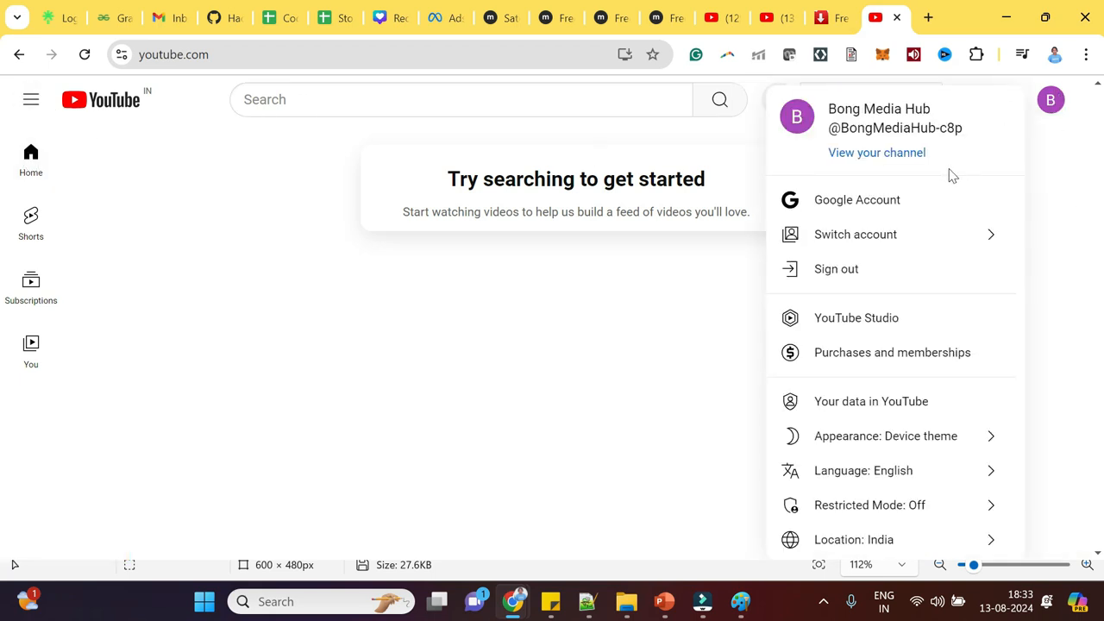
left_click(861, 153)
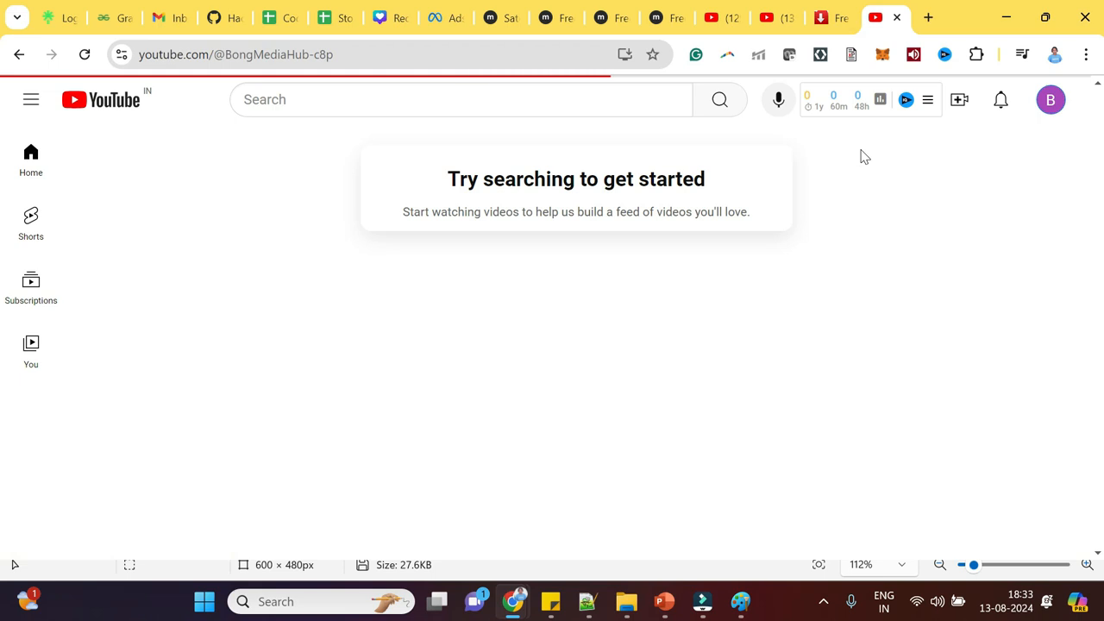
left_click(1046, 110)
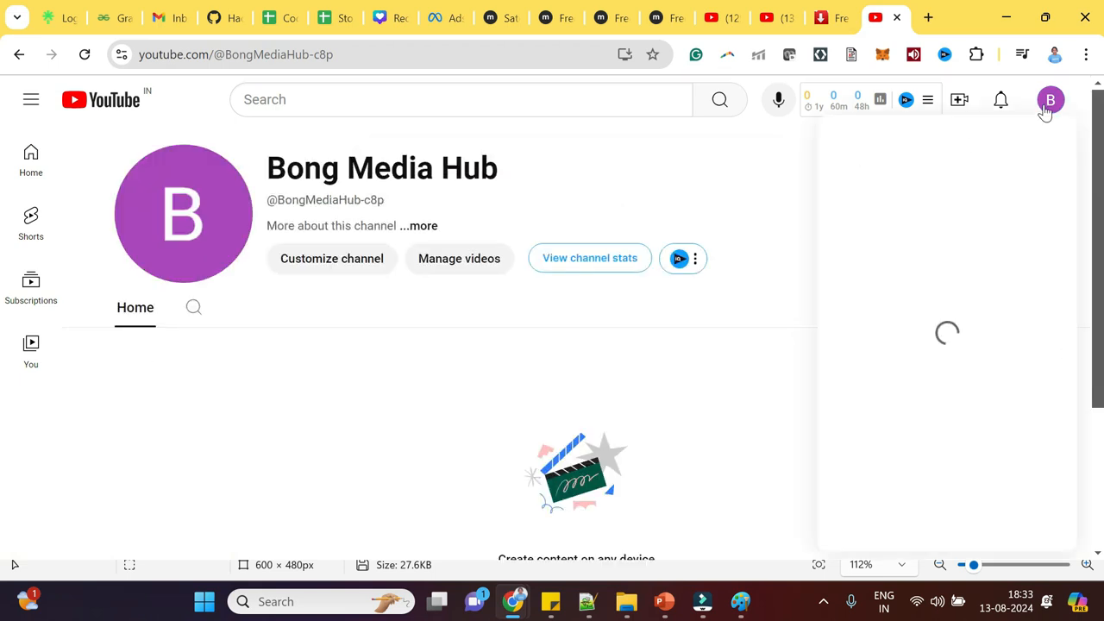
left_click(494, 319)
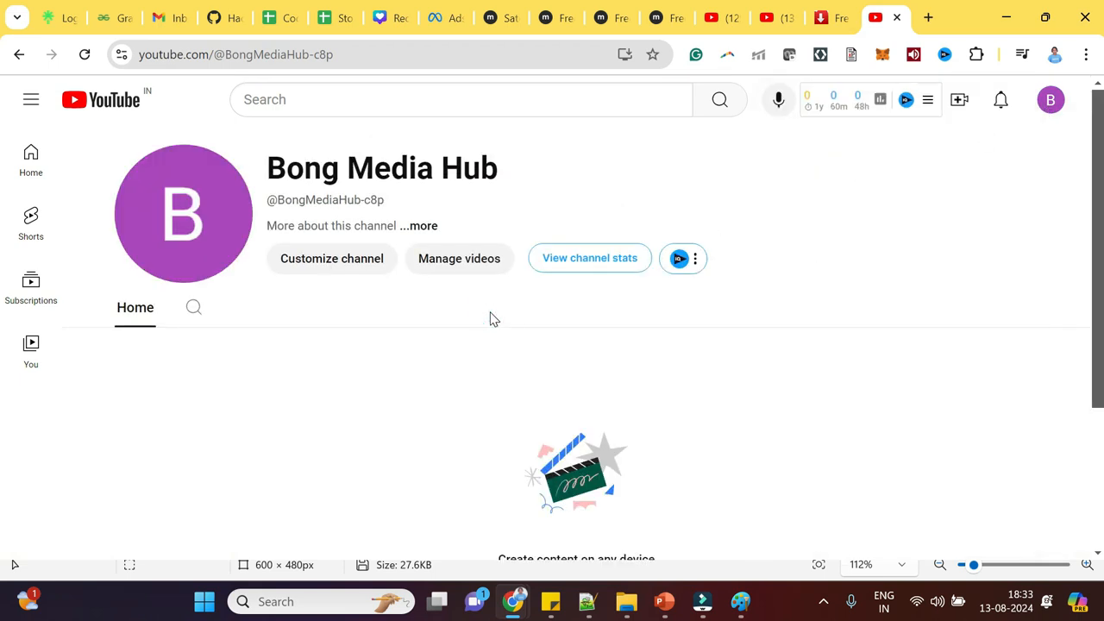
Open channel customization for Bong Media Hub, continue past the Studio welcome message and show the Branding settings
left_click(360, 272)
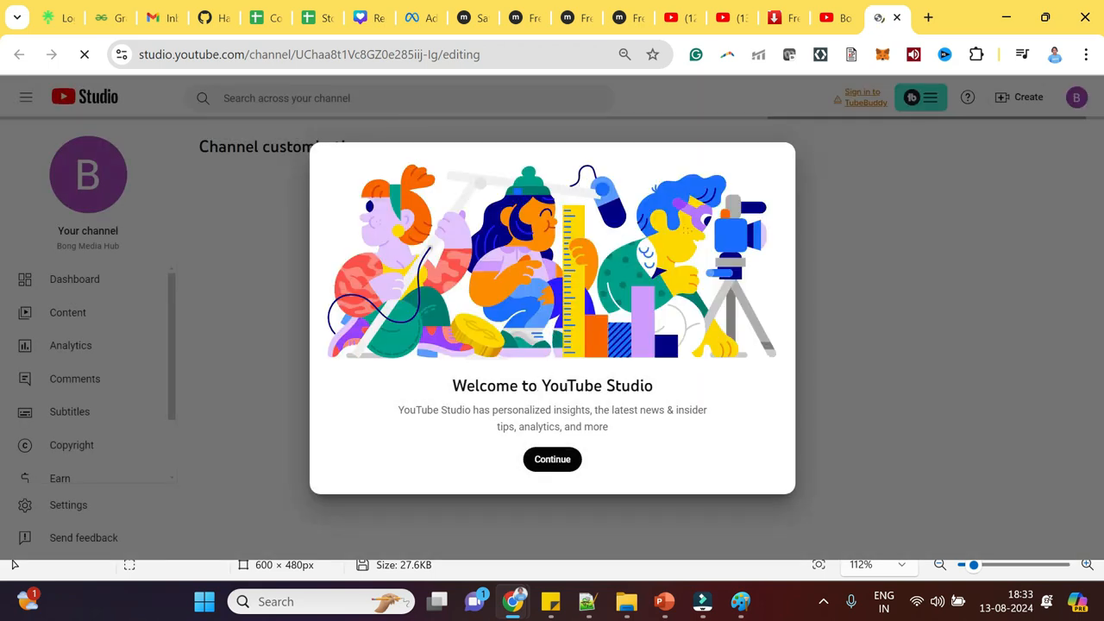
left_click(552, 462)
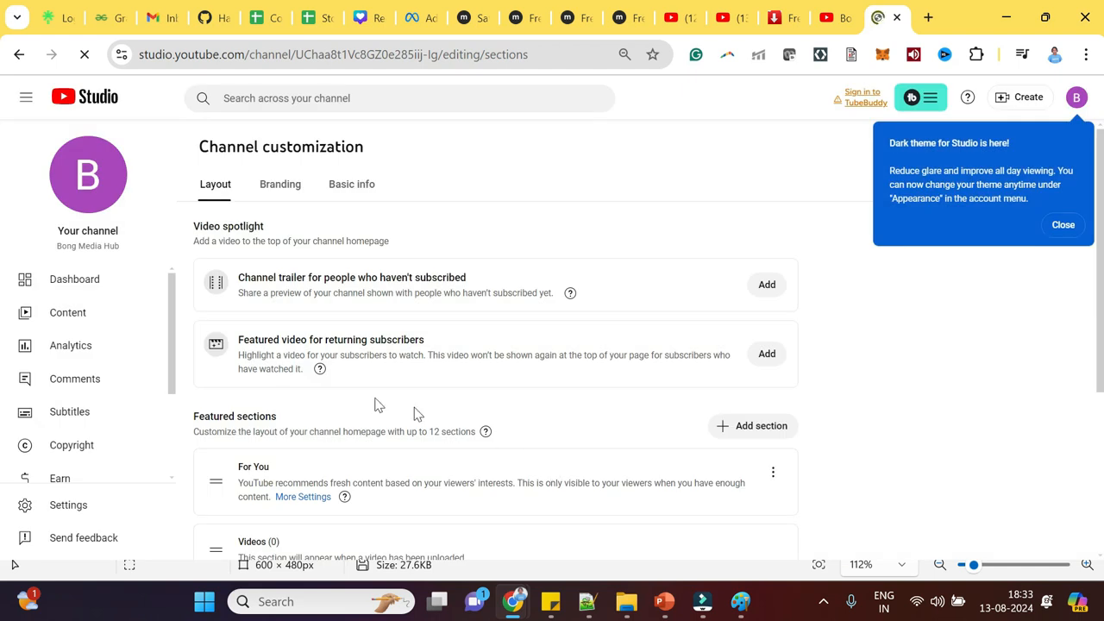
left_click_drag(174, 351, 172, 469)
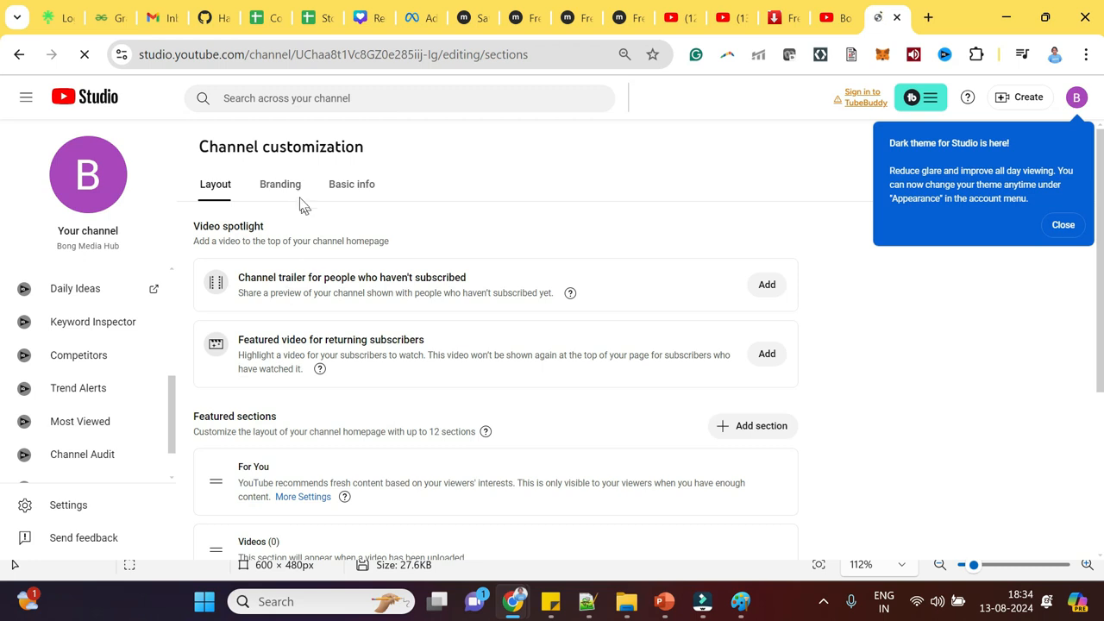
scroll(285, 191, "down", 1)
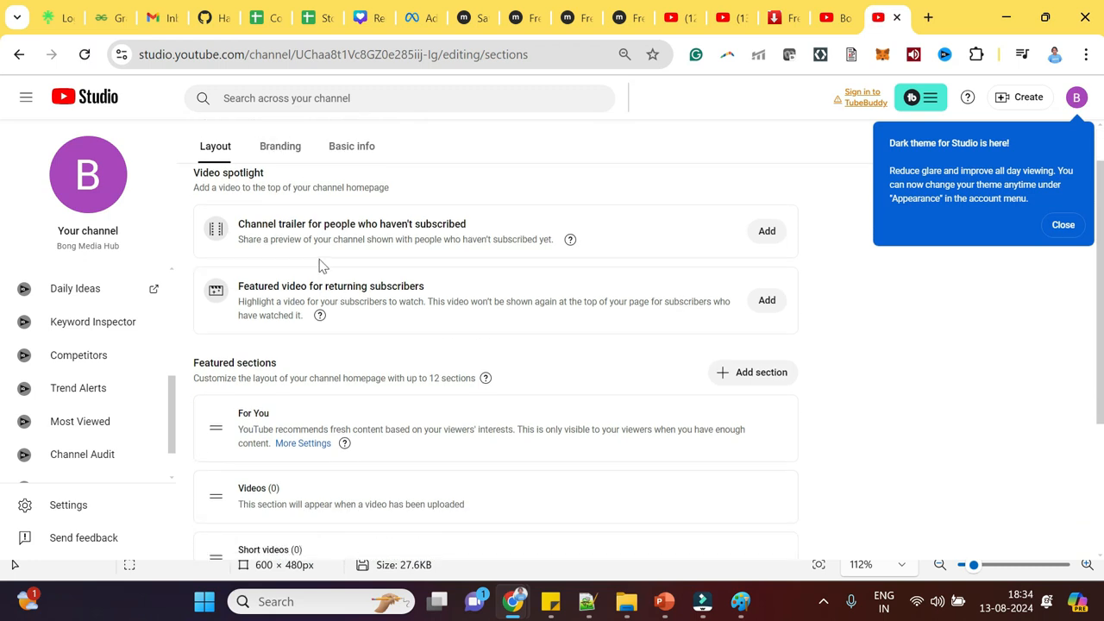
left_click(280, 148)
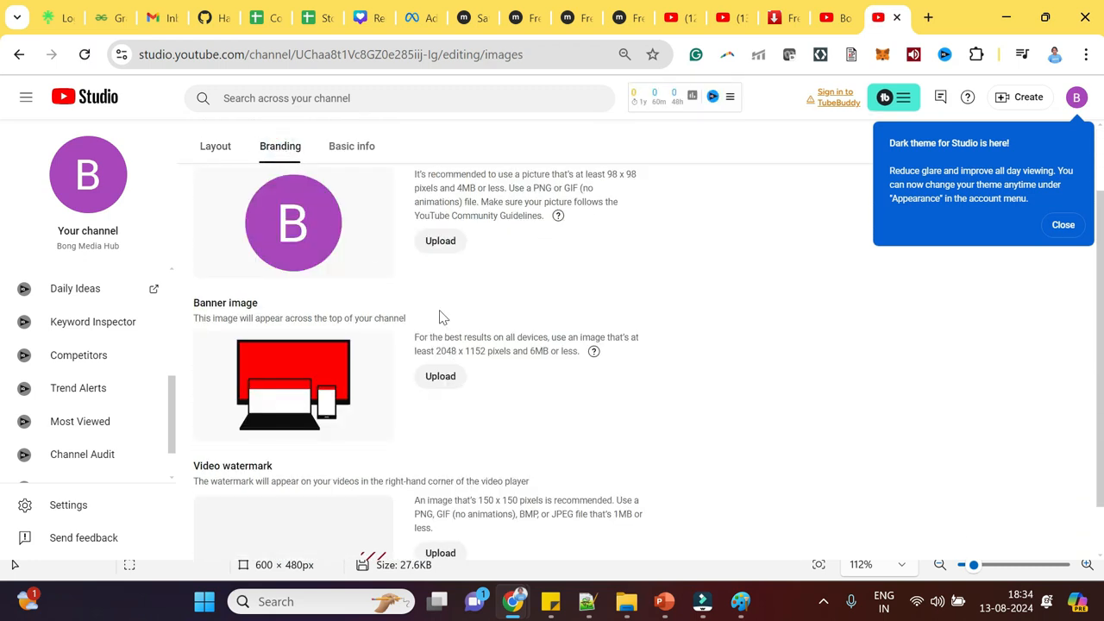
scroll(438, 318, "up", 1)
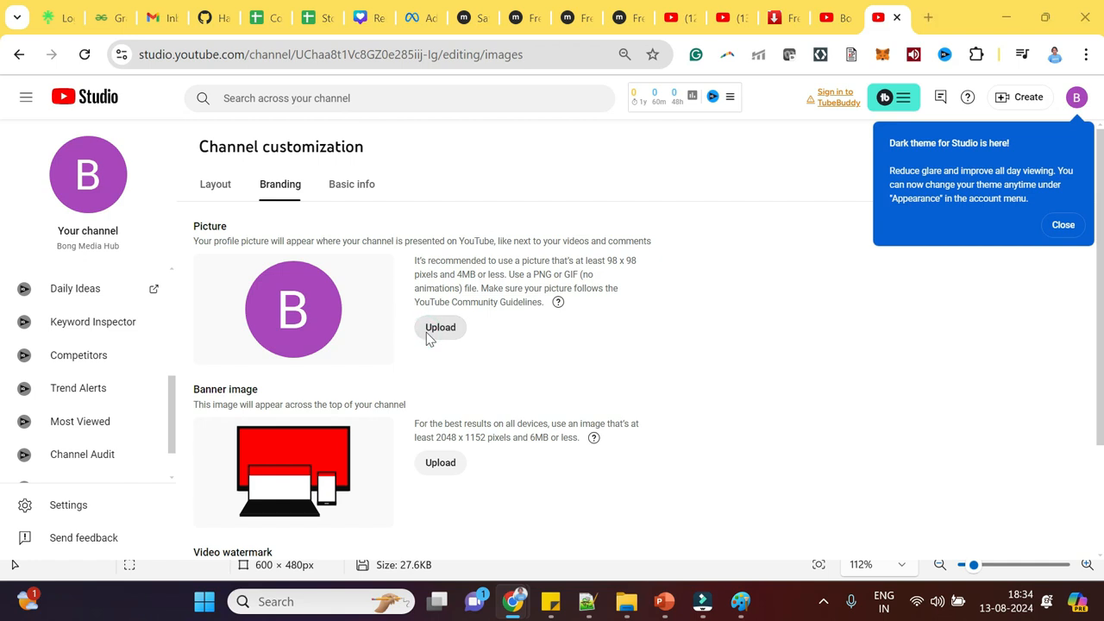
Upload the Bong Media PNG from the YouTube Channel folder as the channel's profile picture
left_click(440, 328)
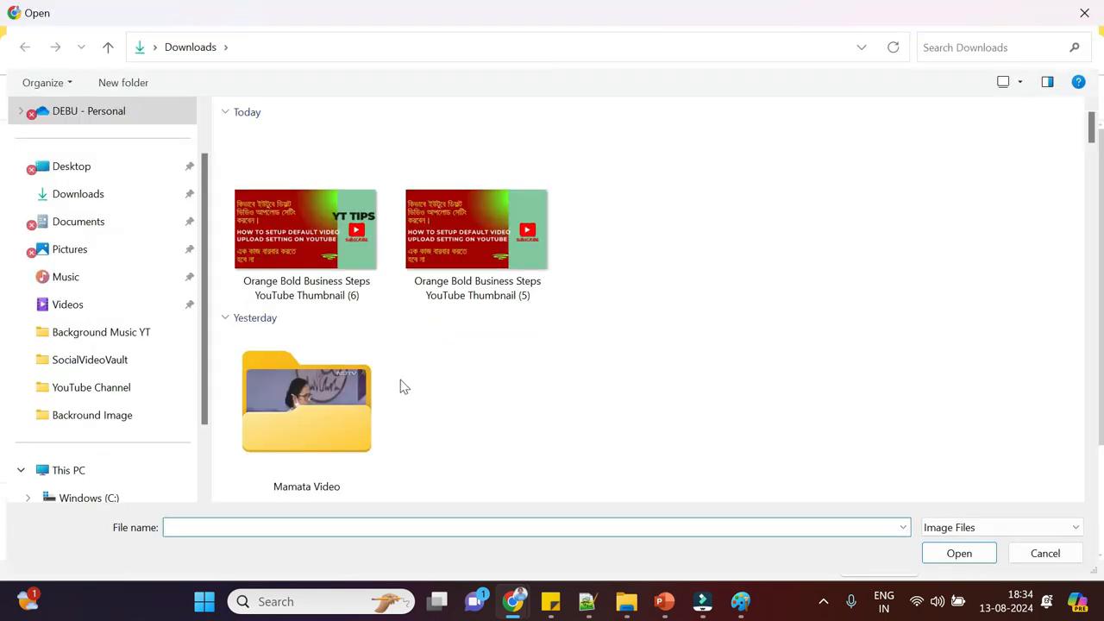
left_click(112, 335)
left_click(389, 47)
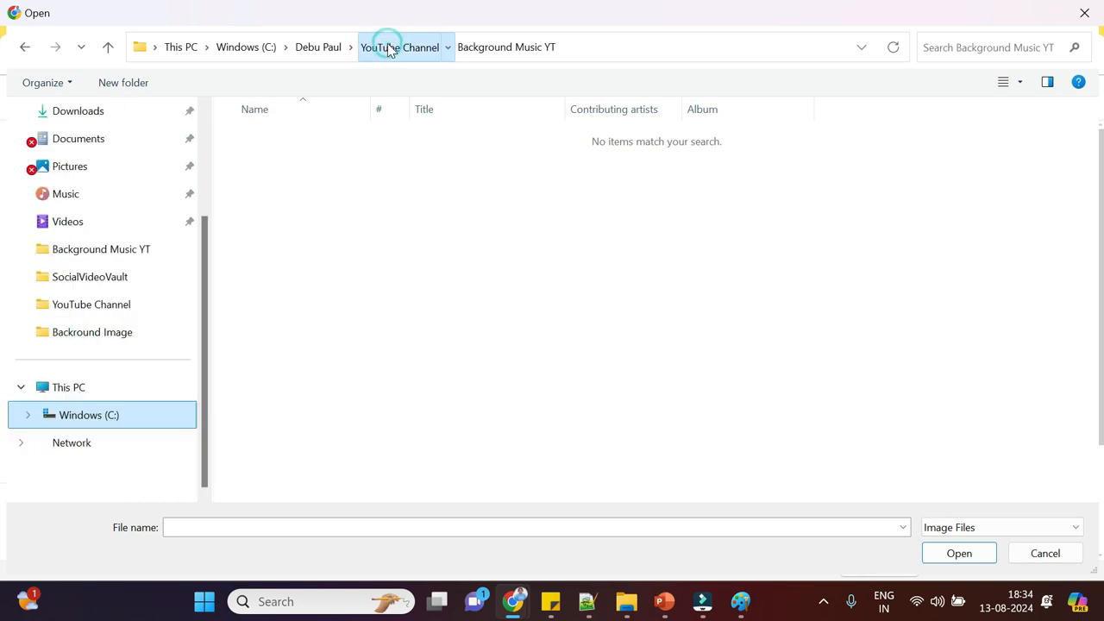
double_click(345, 412)
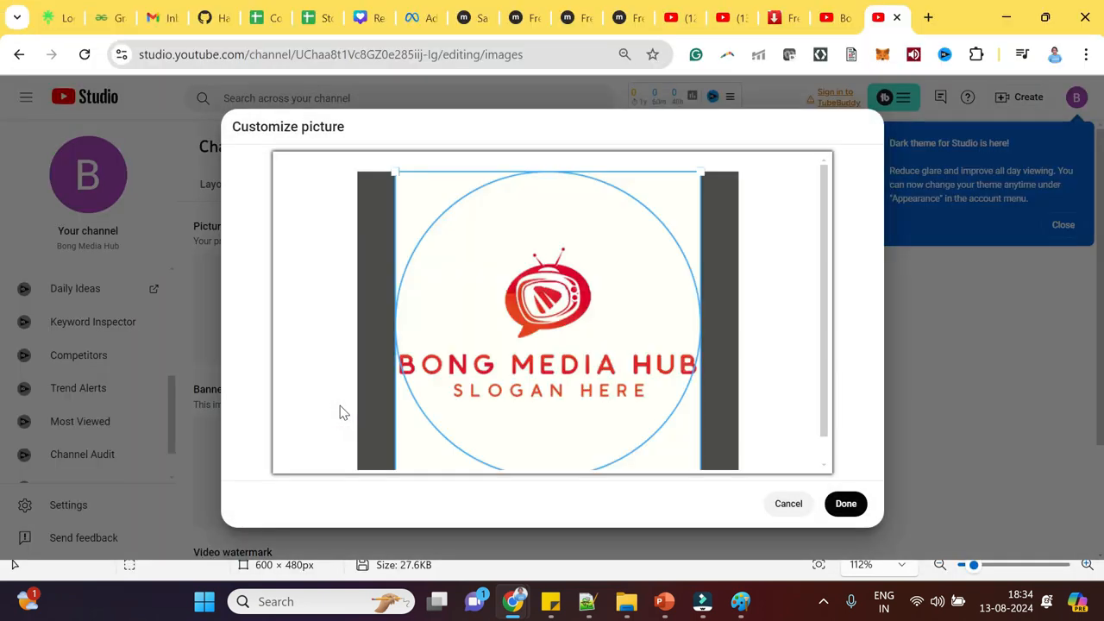
Position the circular crop around the Bong Media Hub logo and accept the profile picture
left_click(503, 402)
left_click_drag(506, 408, 505, 418)
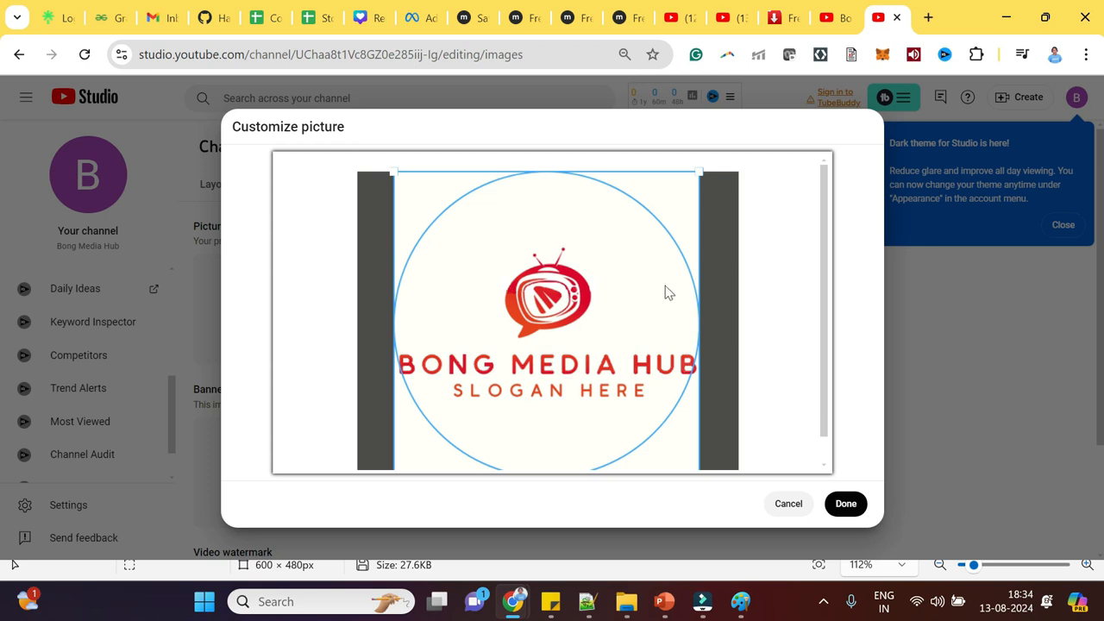
left_click_drag(698, 169, 804, 182)
left_click_drag(526, 339, 527, 340)
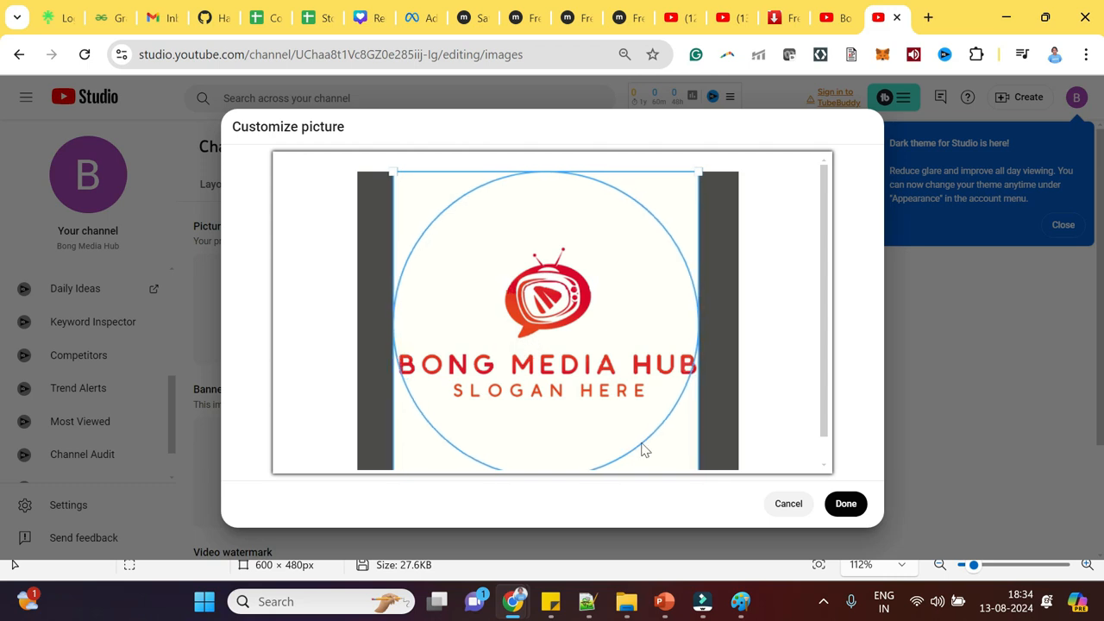
left_click(846, 505)
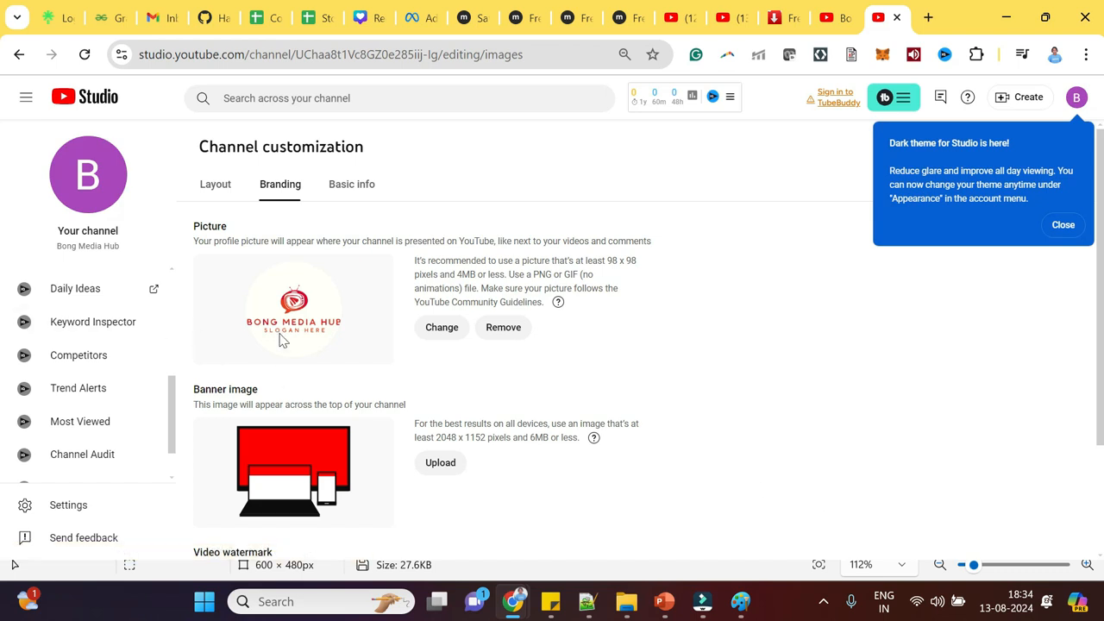
Try to upload the Bong Media PNG from the YouTube Channel folder as the channel's banner image
left_click(433, 471)
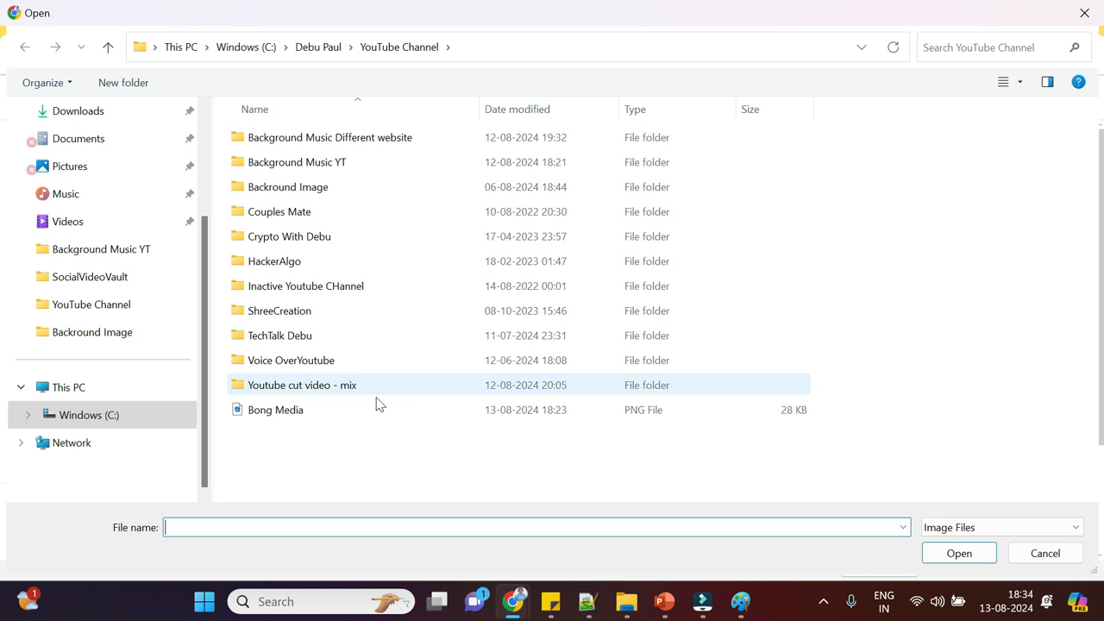
left_click(338, 420)
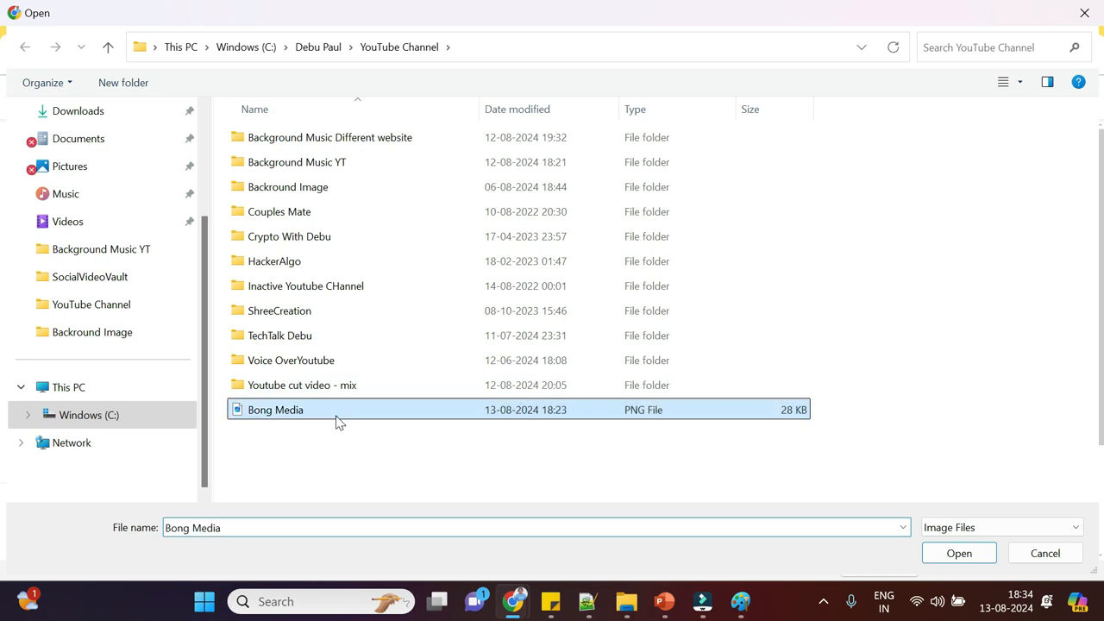
double_click(338, 421)
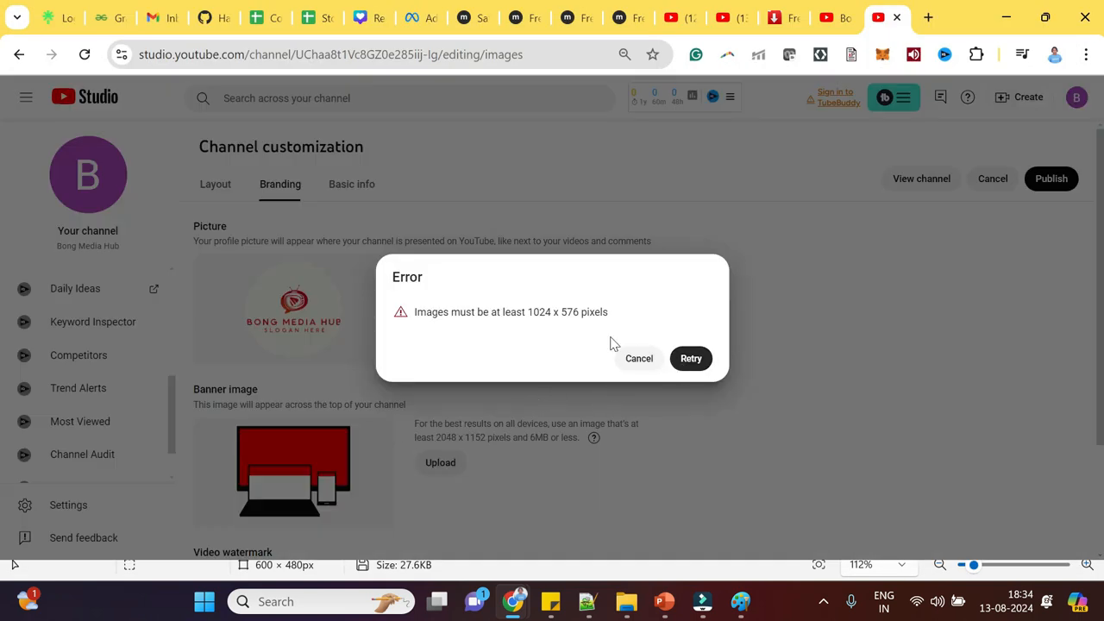
left_click_drag(528, 311, 602, 313)
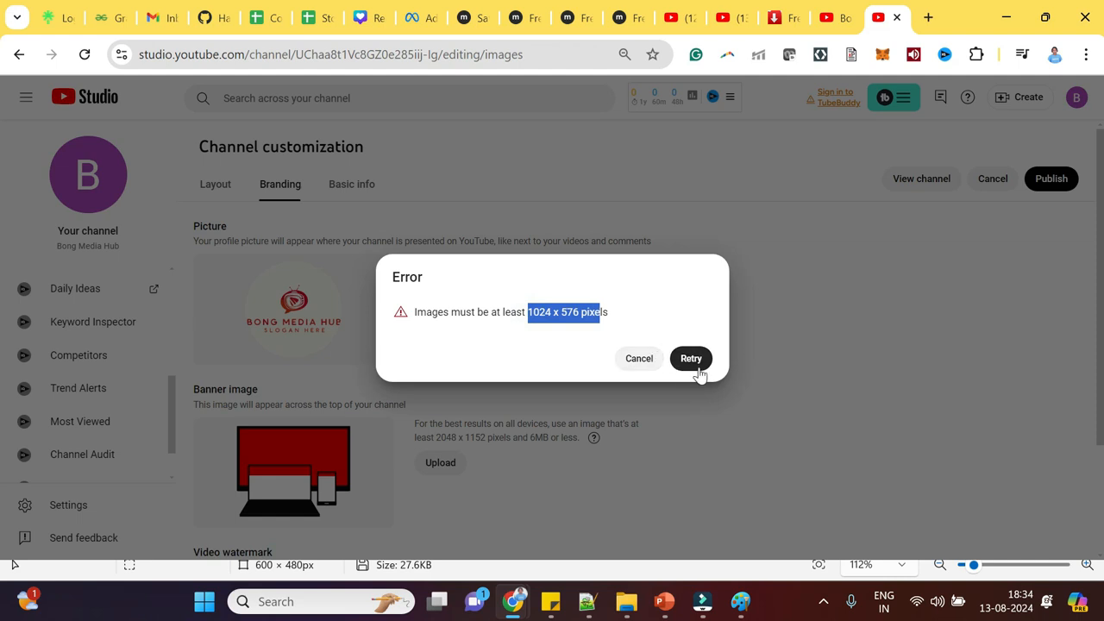
left_click(694, 361)
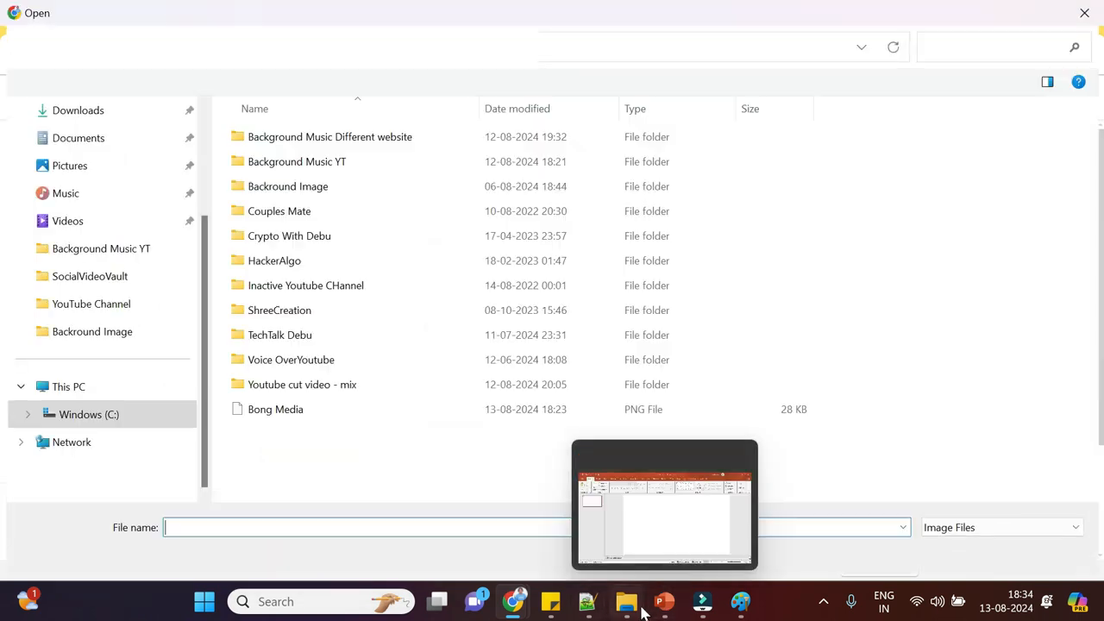
Switch to File Explorer and duplicate the Bong Media PNG within the YouTube Channel folder
mouse_move(635, 609)
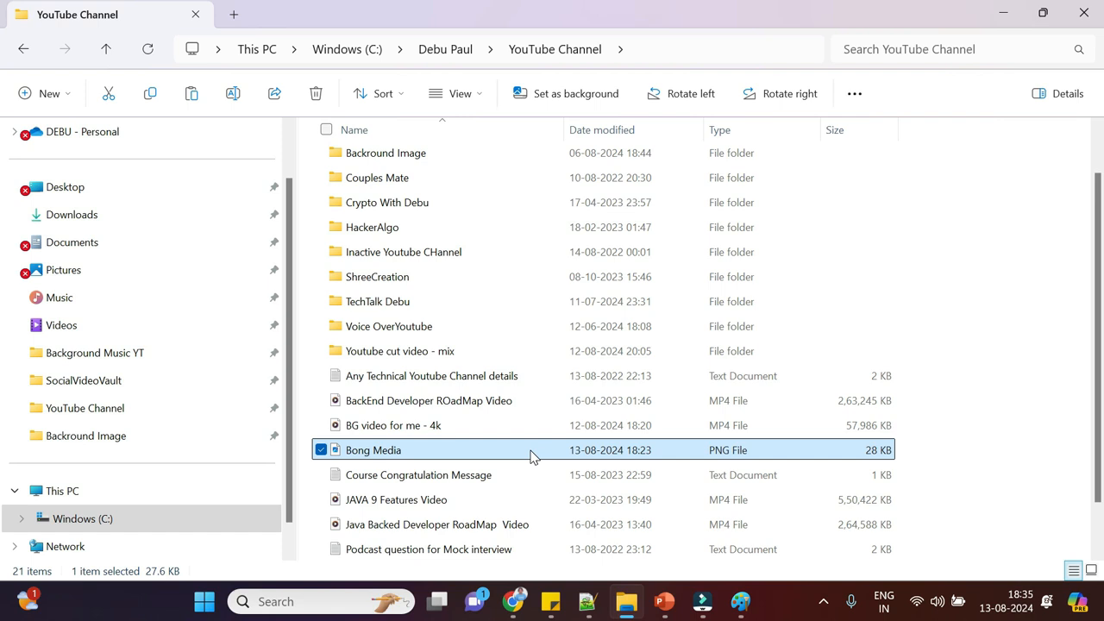
right_click(531, 451)
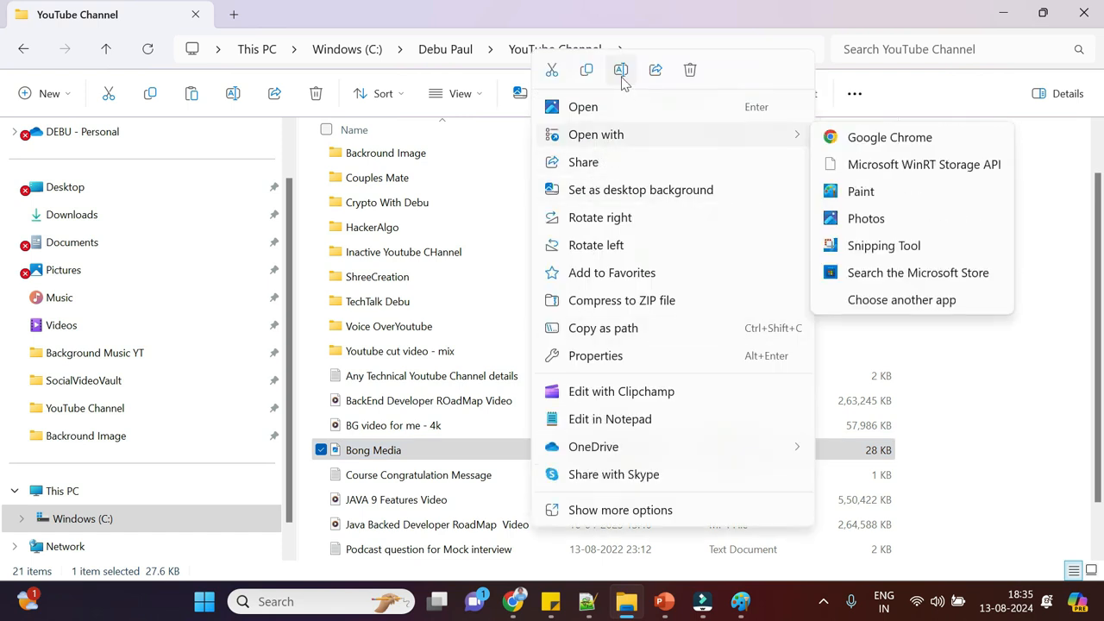
left_click(587, 70)
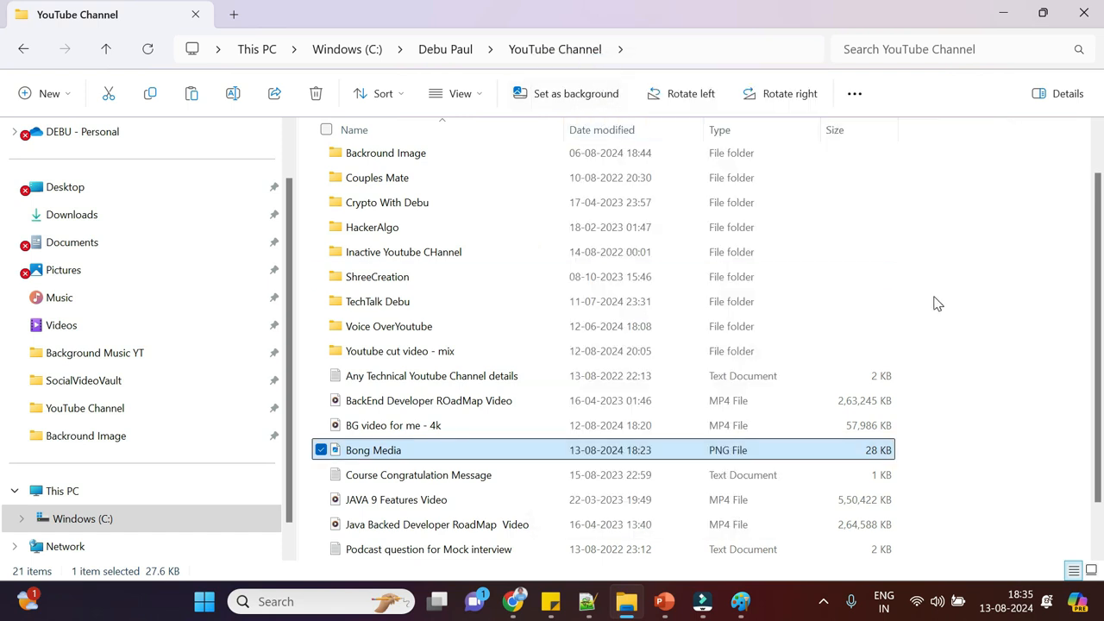
key("ctrl+v")
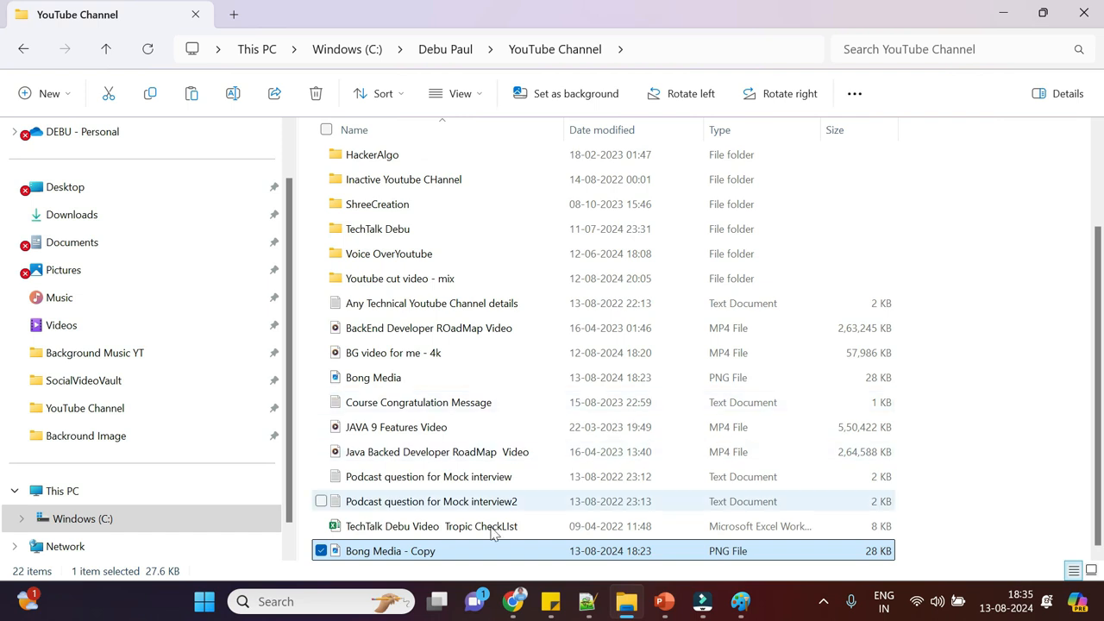
Open the duplicated image, Bong Media - Copy, in Paint
right_click(435, 549)
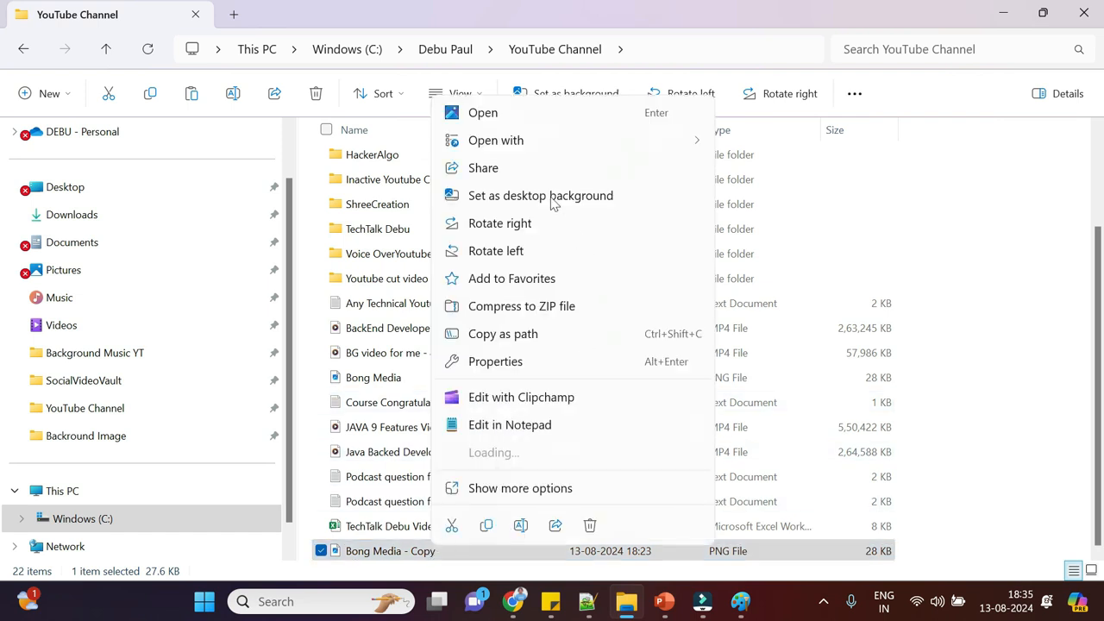
mouse_move(552, 123)
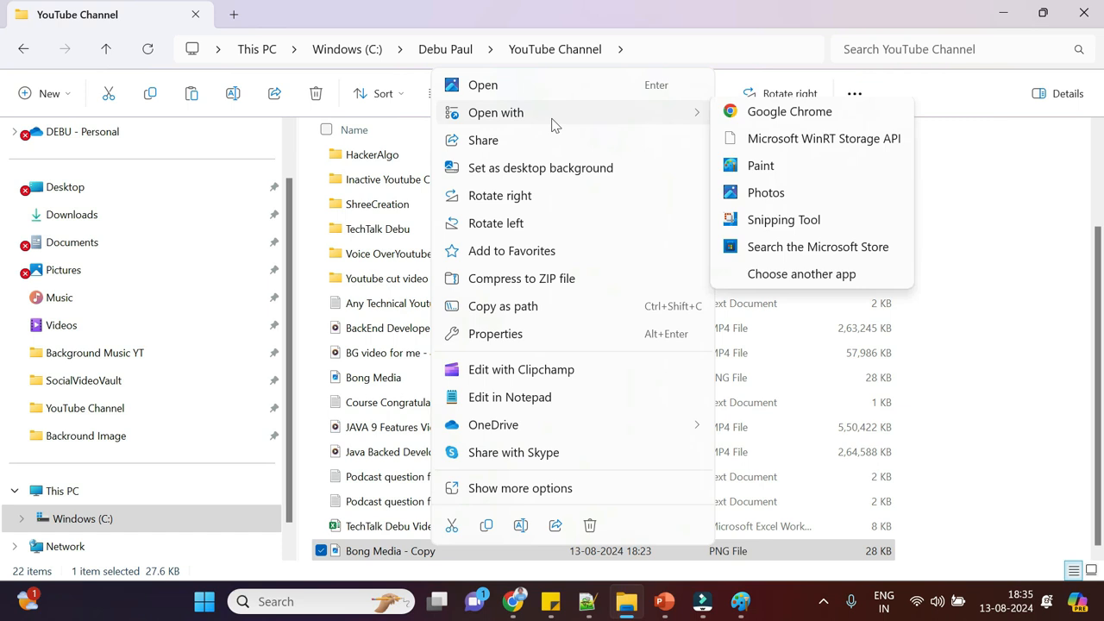
left_click(761, 173)
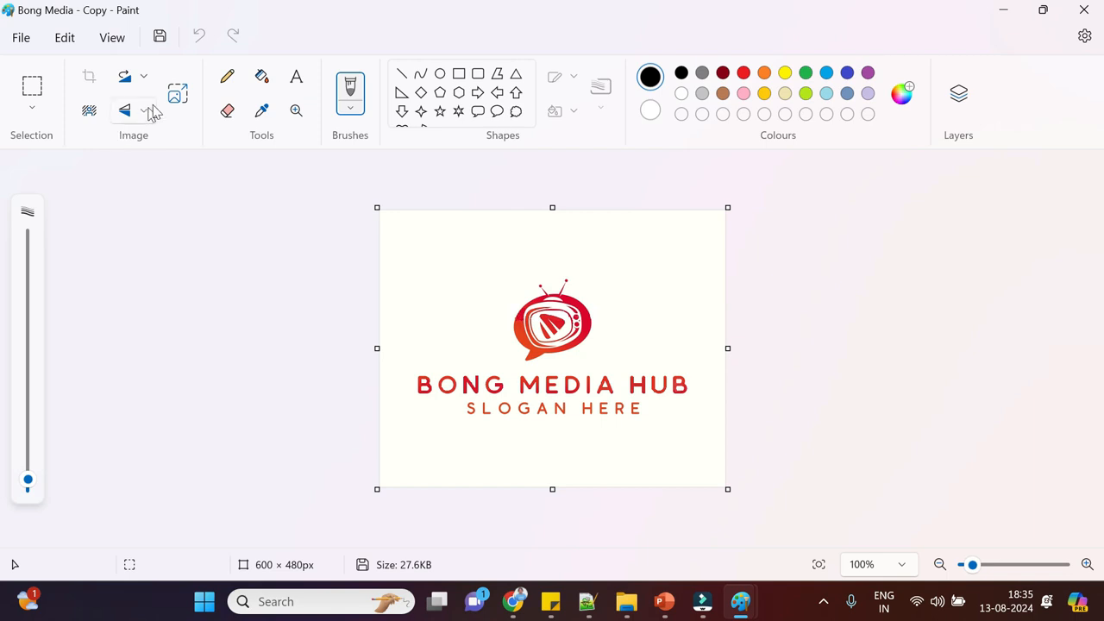
Resize the copied image to 1080 pixels wide with its proportions locked, save it and close Paint
left_click(175, 96)
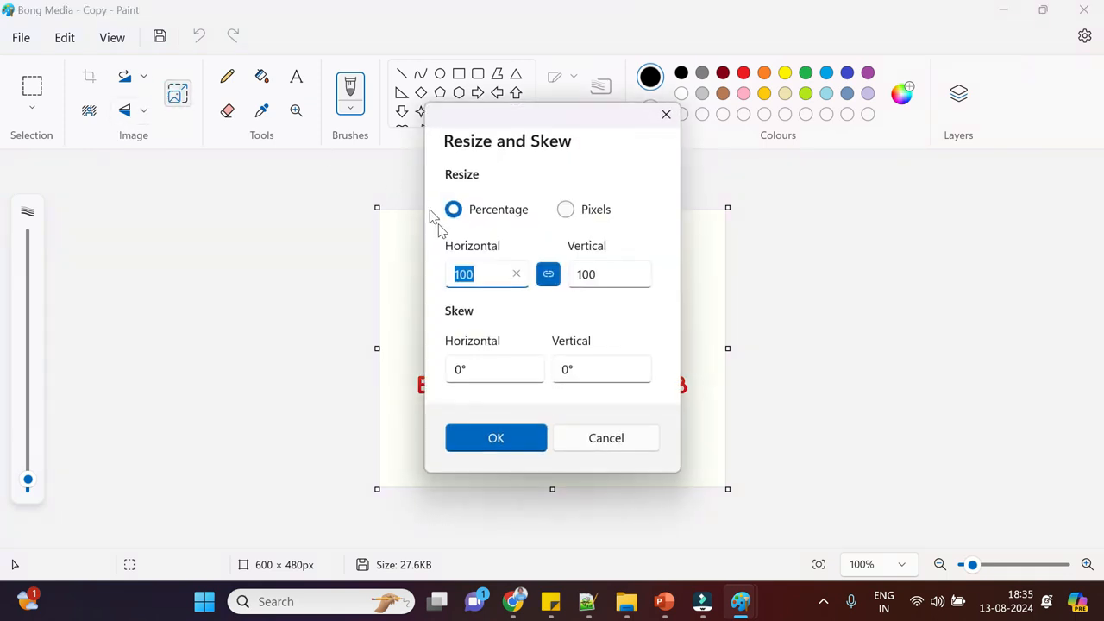
left_click(569, 209)
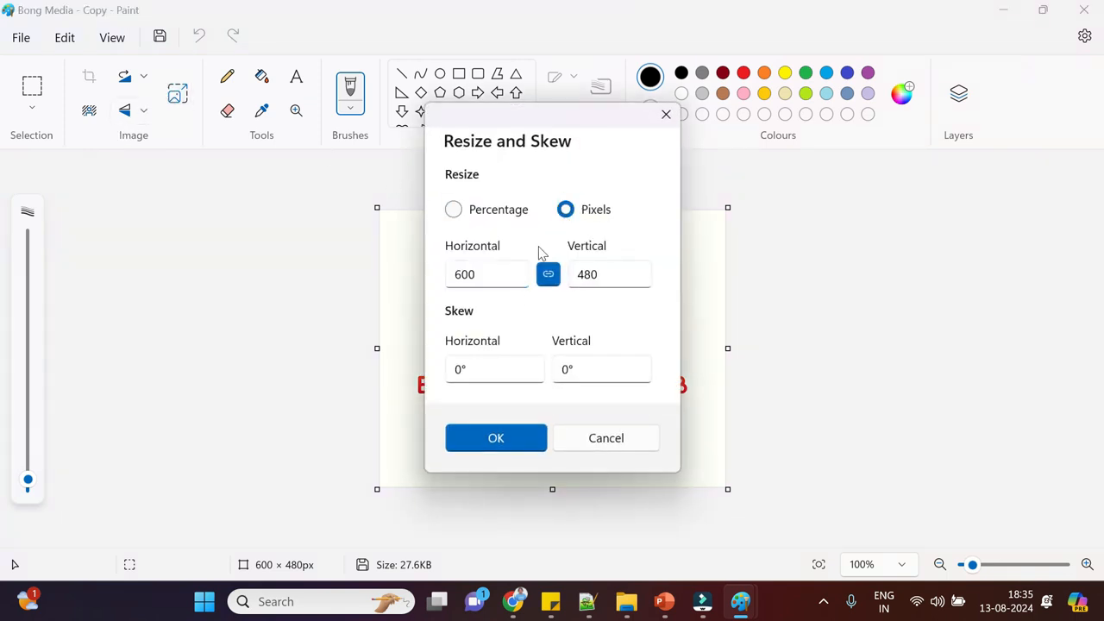
left_click(503, 273)
key("ctrl+a")
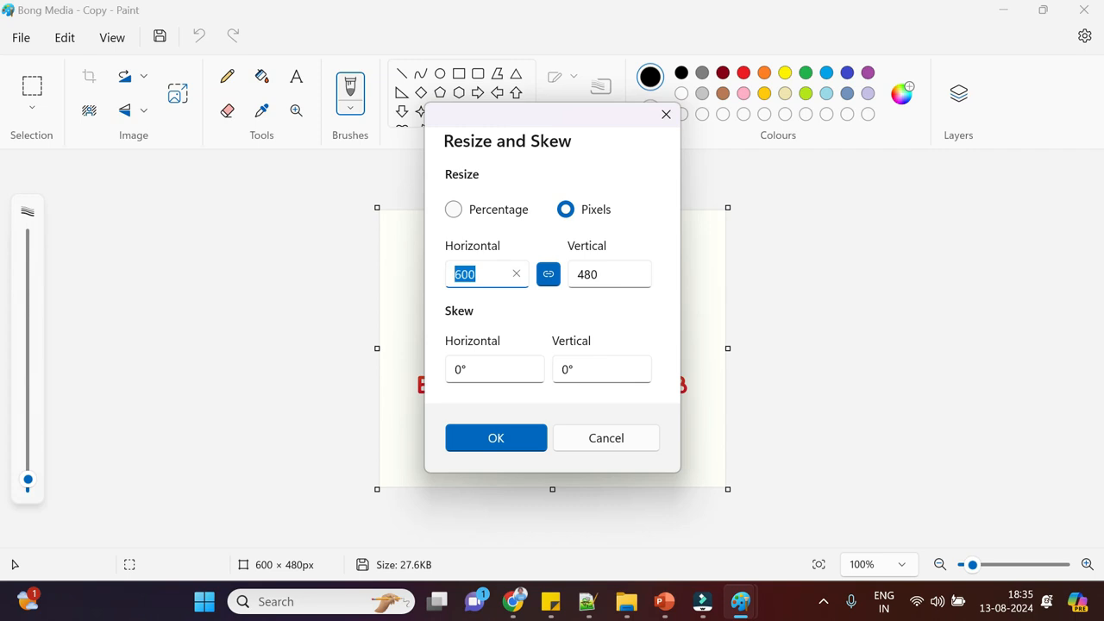
type("108")
left_click(491, 442)
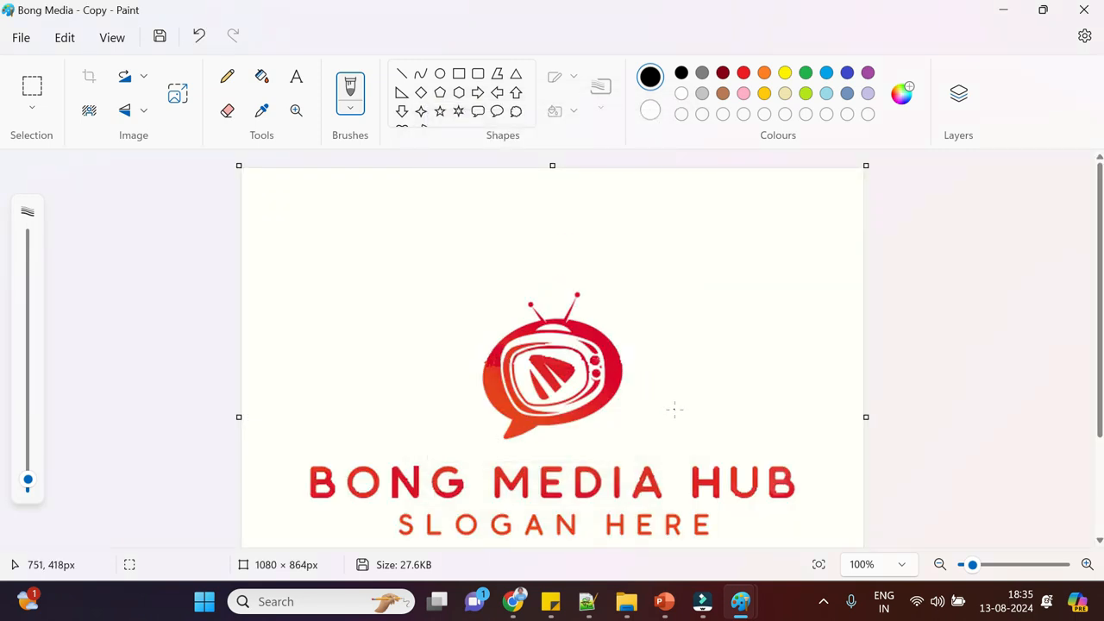
left_click(1086, 12)
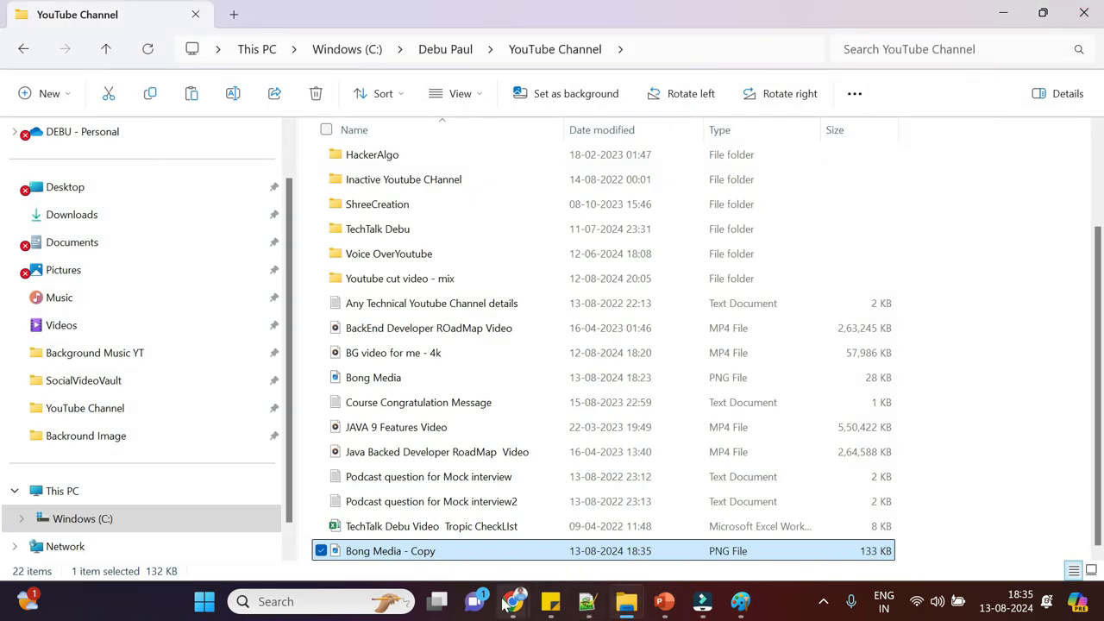
Switch back to YouTube Studio in Chrome and upload Bong Media - Copy as the channel's banner image
mouse_move(513, 601)
left_click(611, 532)
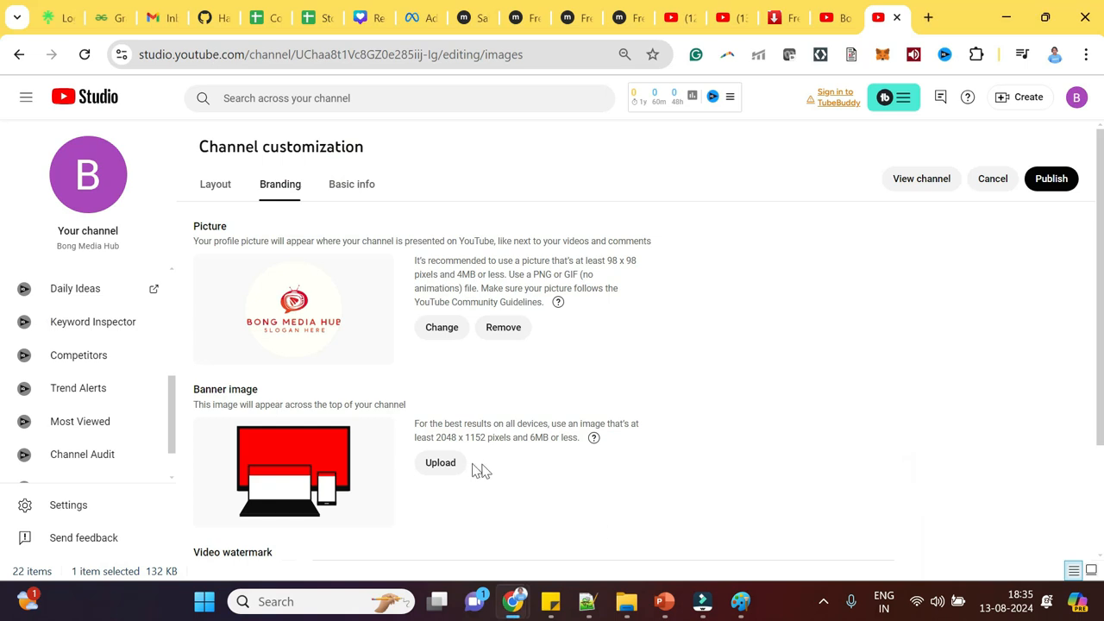
left_click(433, 464)
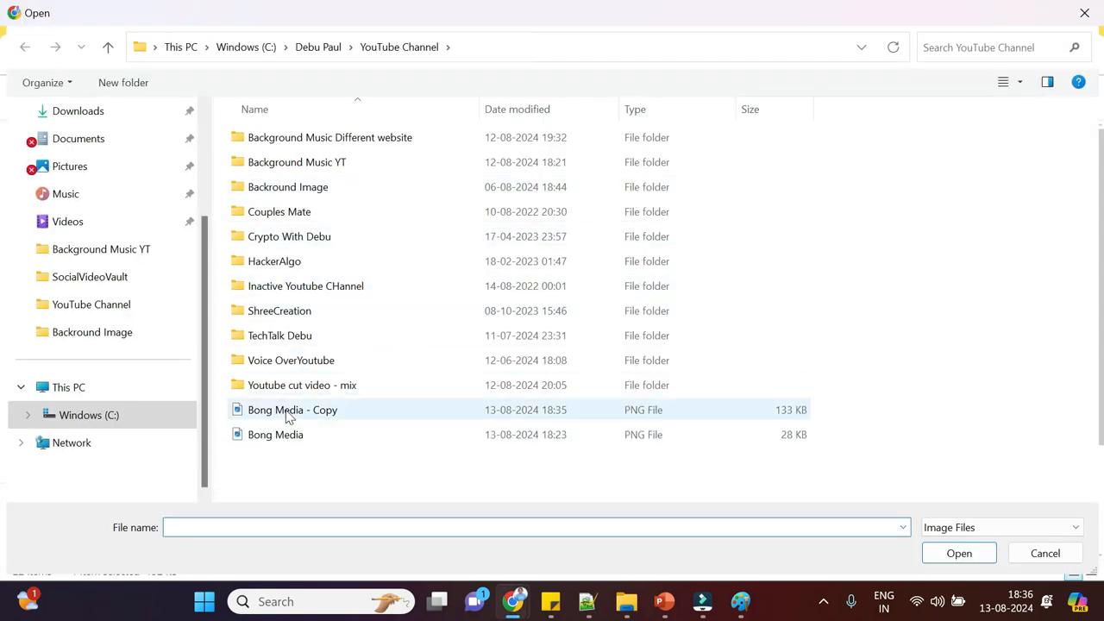
double_click(281, 419)
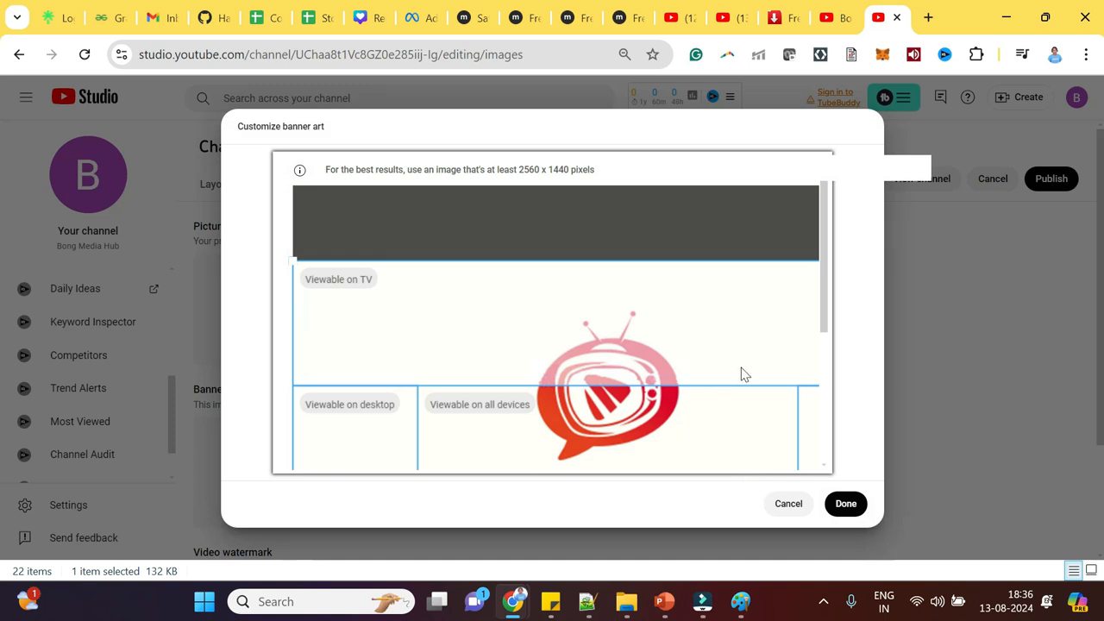
Position the banner crop so the TV logo falls within the area viewable on all devices, and accept the banner
scroll(774, 315, "down", 4)
scroll(675, 337, "up", 1)
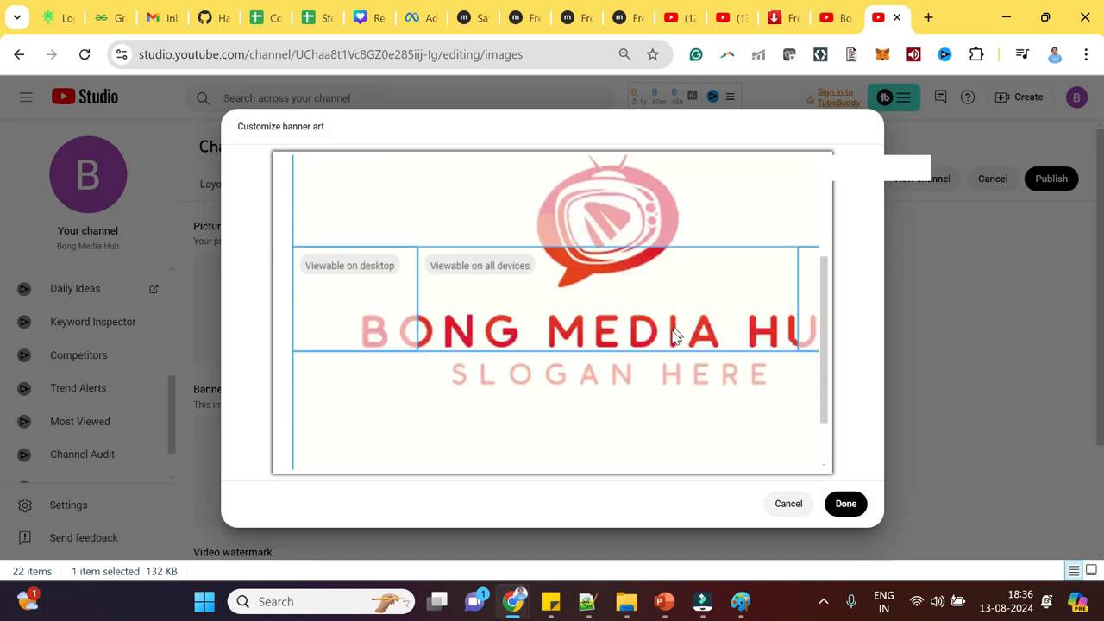
left_click_drag(668, 337, 663, 250)
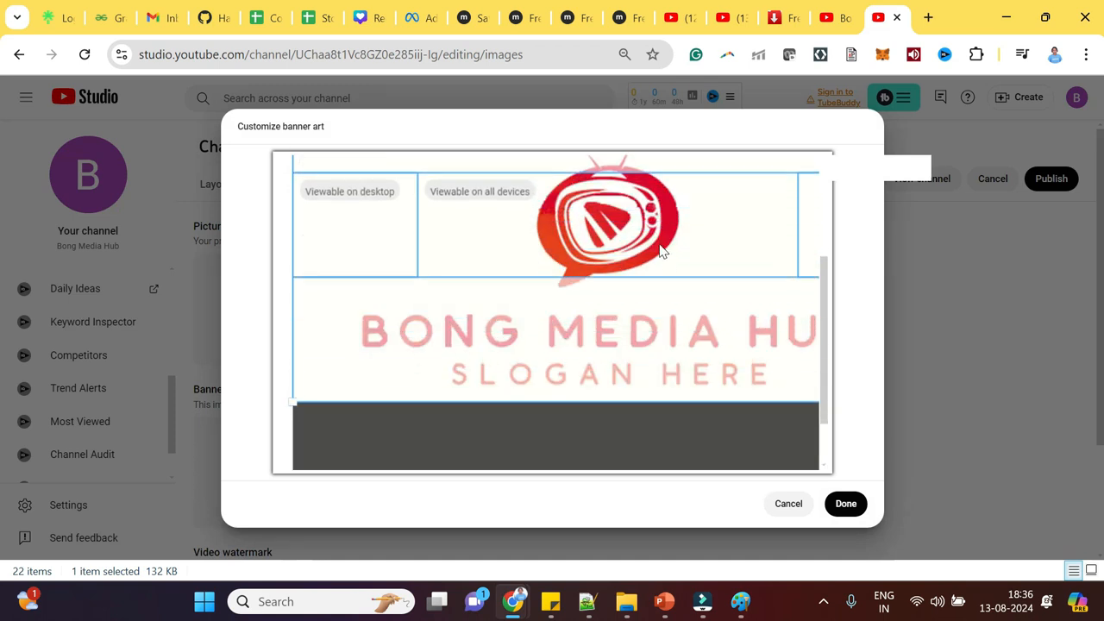
left_click(841, 503)
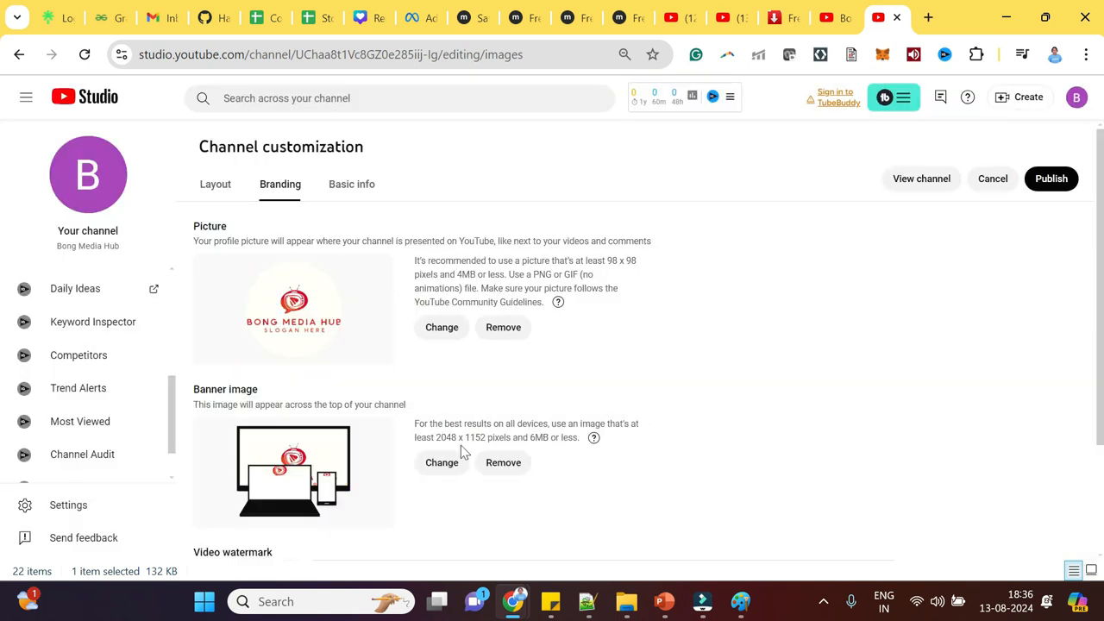
double_click(446, 438)
left_click_drag(465, 437, 470, 437)
left_click(489, 439)
Upload the Bong Media PNG as the video watermark and accept its default square crop
scroll(647, 393, "down", 2)
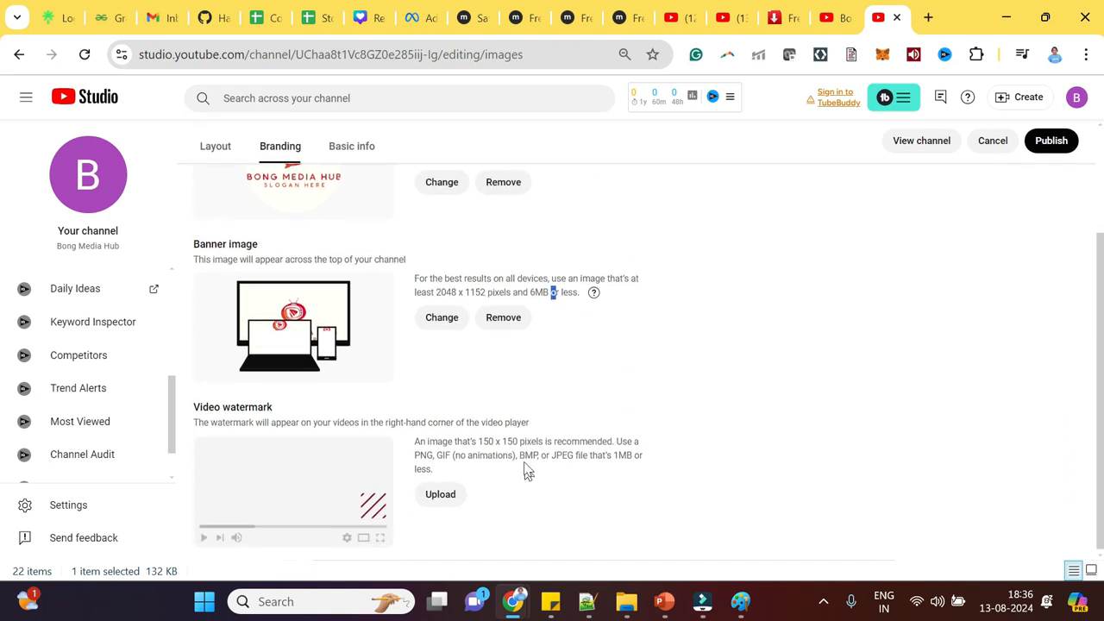
left_click(451, 502)
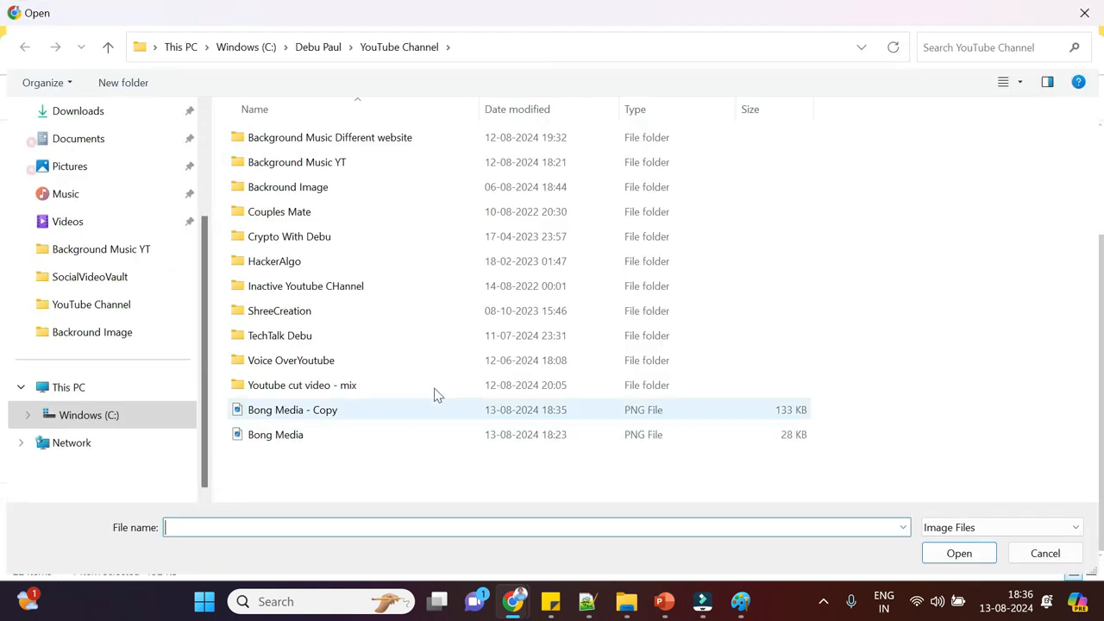
double_click(306, 440)
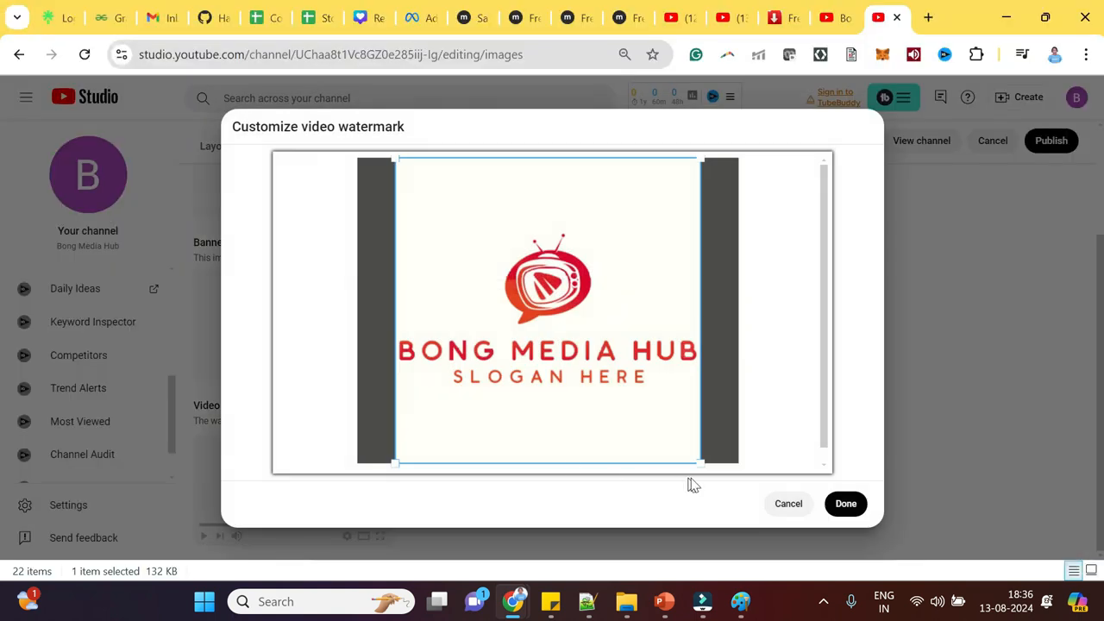
left_click(845, 505)
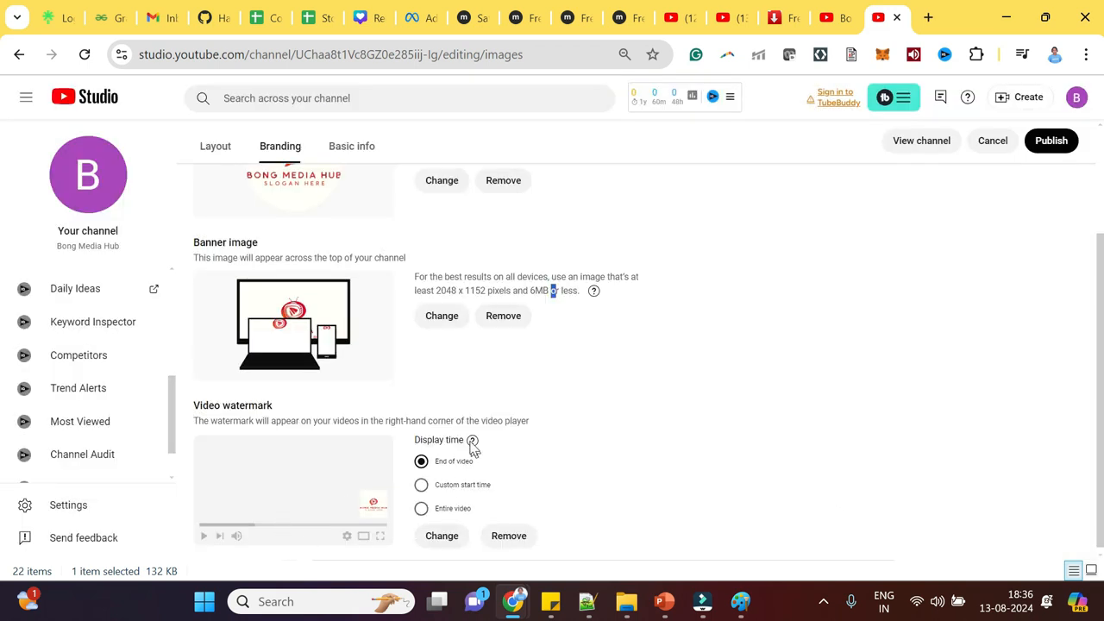
Show the channel's Basic info settings and highlight the channel URL below the handle
scroll(511, 420, "up", 1)
scroll(512, 421, "down", 1)
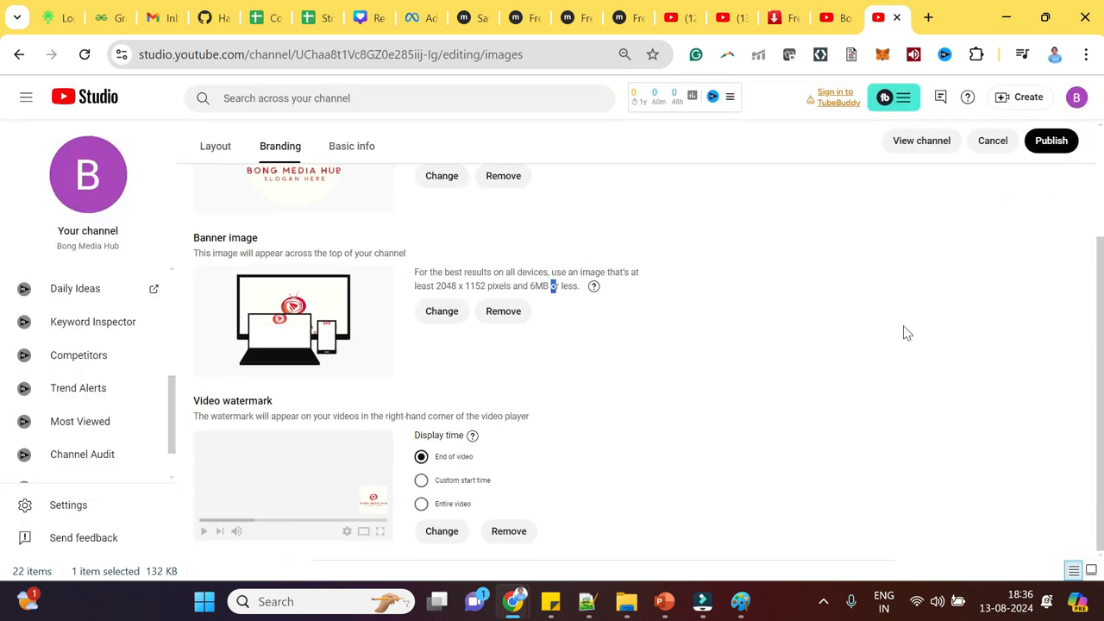
scroll(863, 311, "up", 1)
scroll(776, 285, "up", 1)
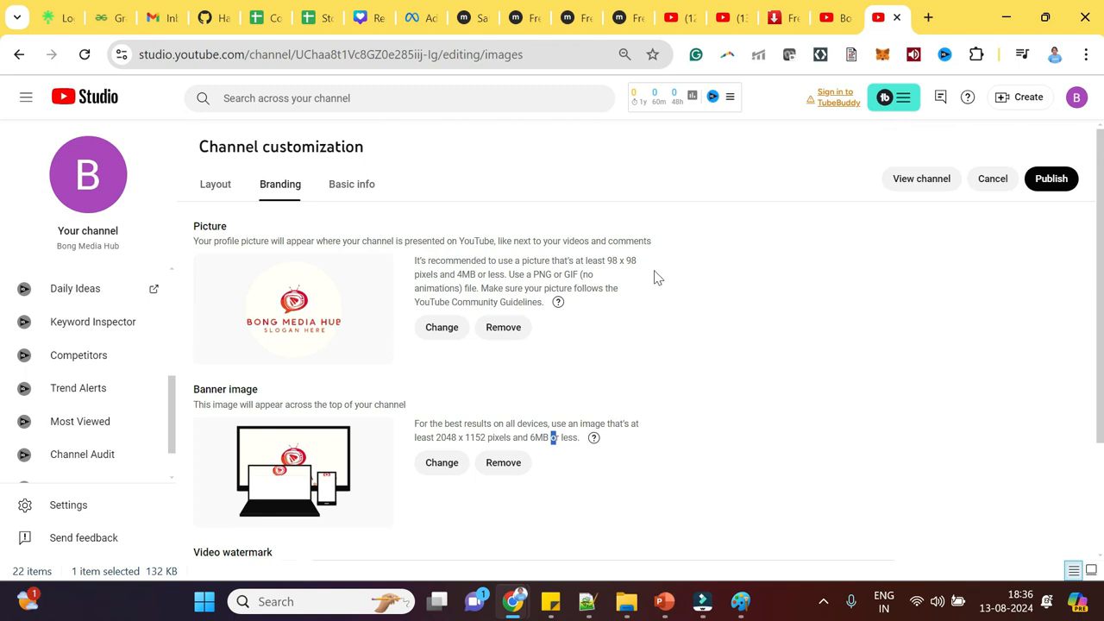
left_click(349, 190)
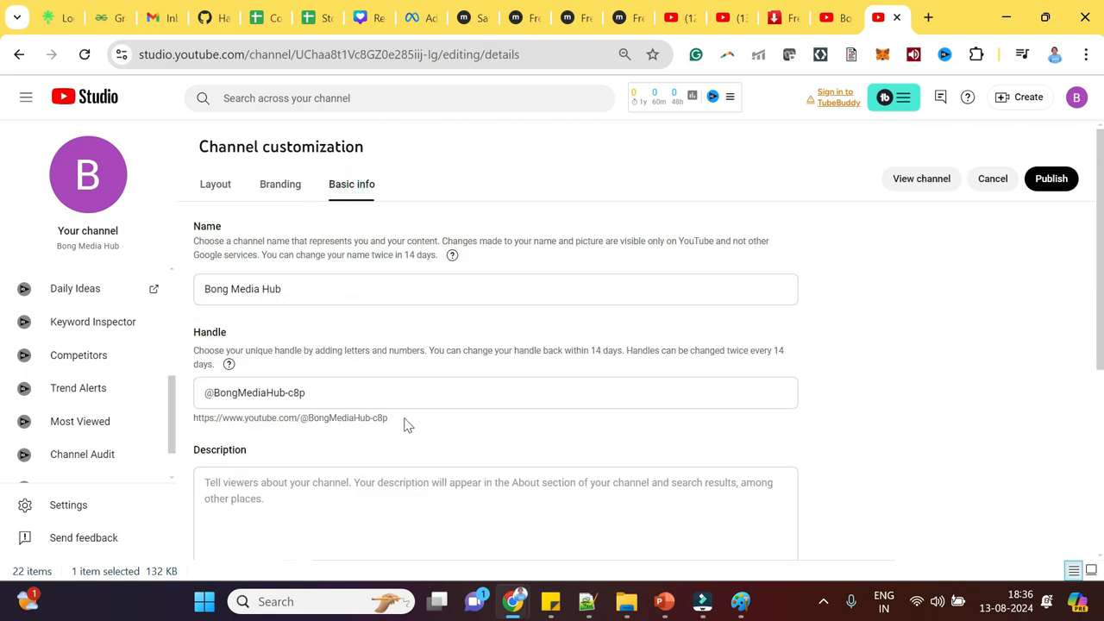
left_click_drag(383, 421, 271, 421)
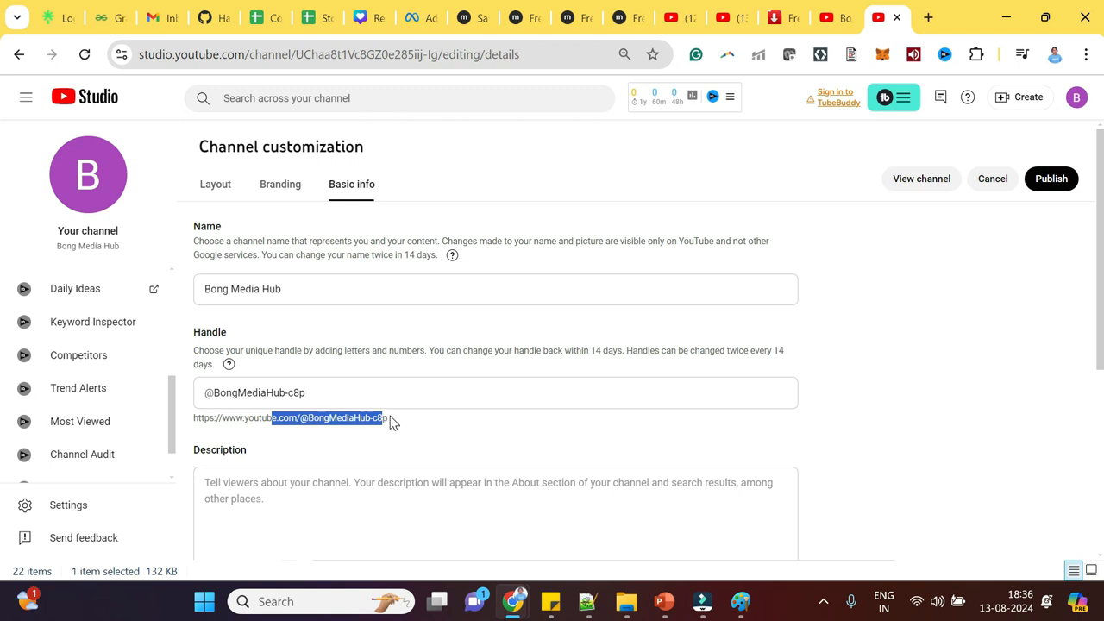
left_click_drag(390, 421, 195, 429)
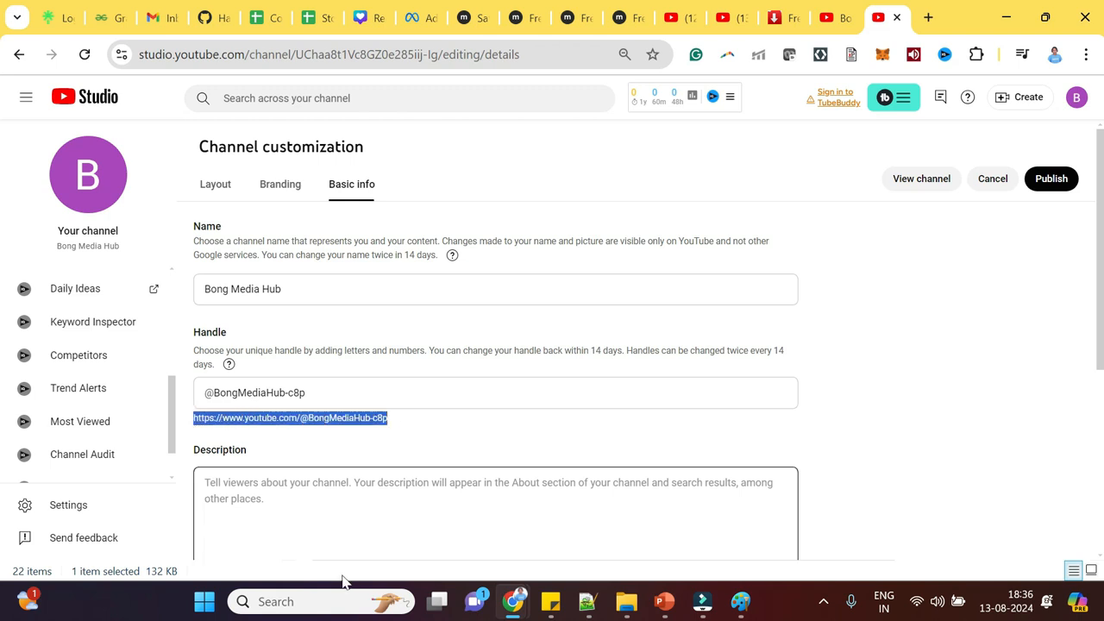
Enter the channel description "Bong mEdia HUb is a entertainment youtube channel" and publish the changes
left_click(345, 512)
type("Bong mEdia HUb is a entertainment")
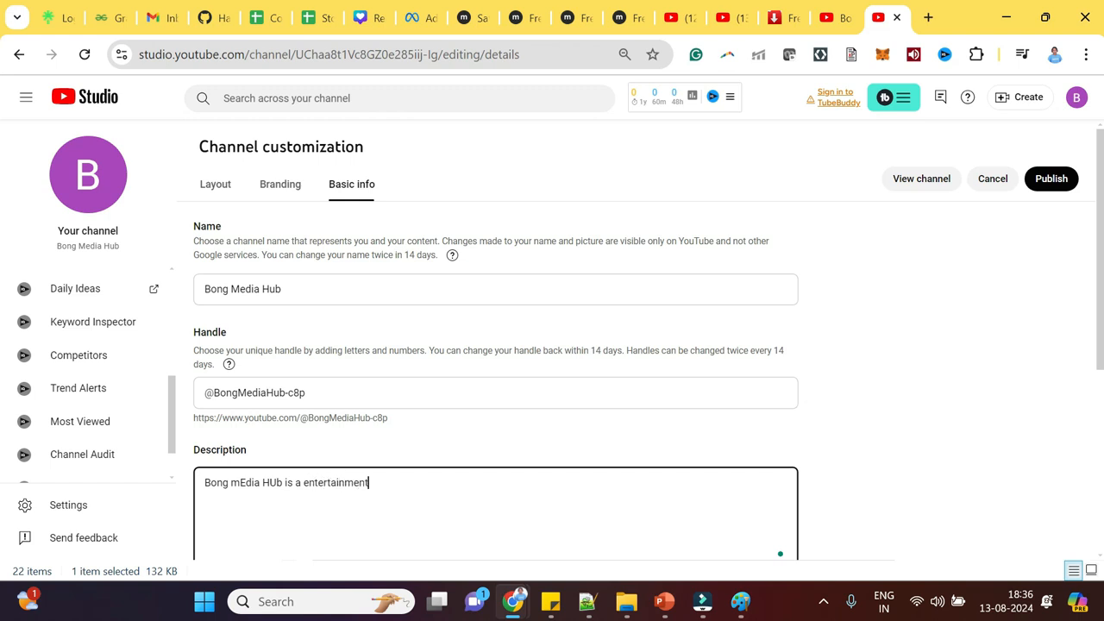
type("youtube channel")
left_click(1056, 185)
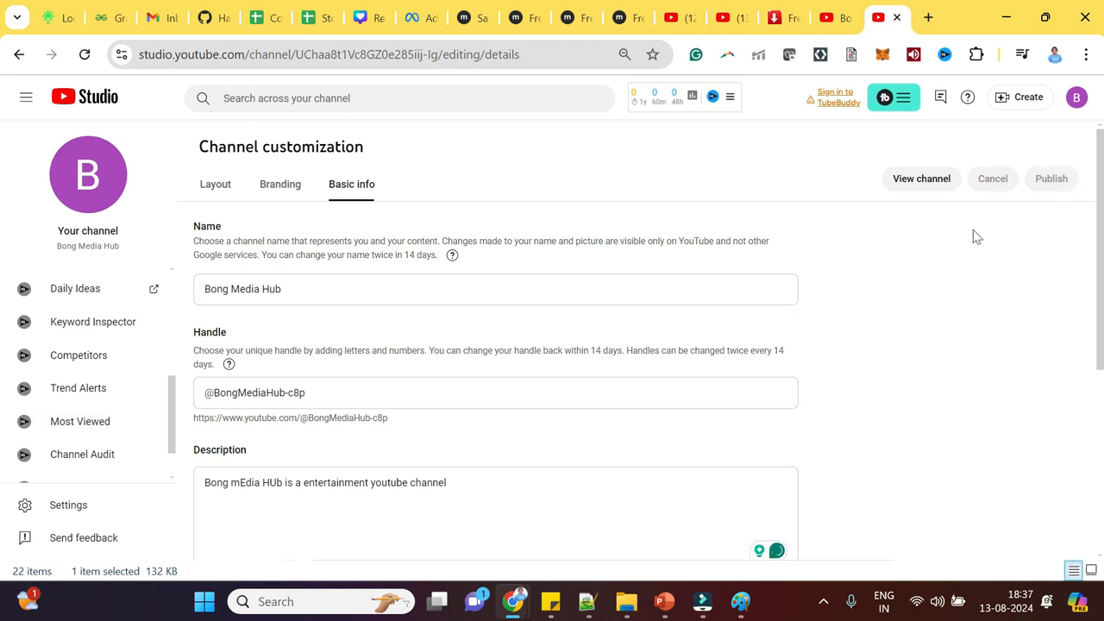
Show the channel's Layout settings, reload the page and check the profile picture in the account menu
left_click(221, 192)
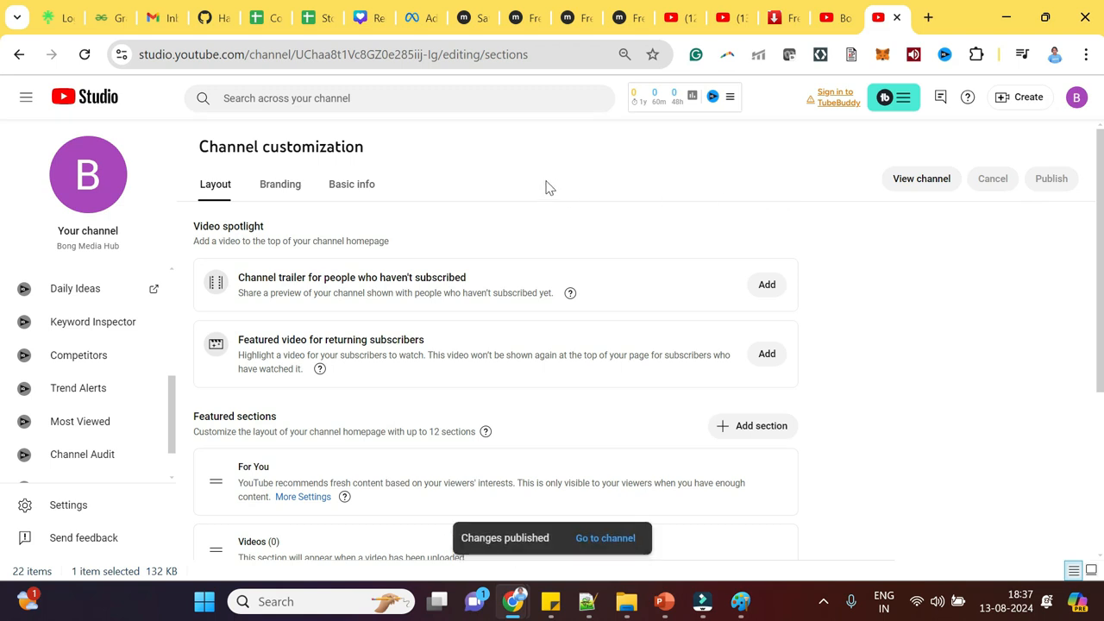
left_click(84, 54)
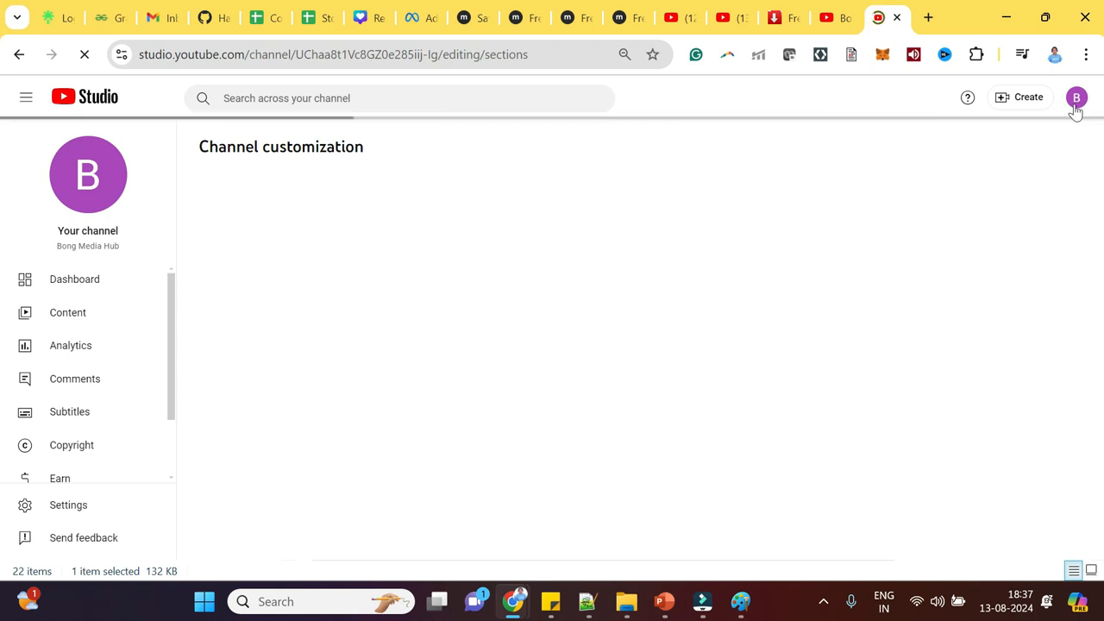
left_click(1076, 103)
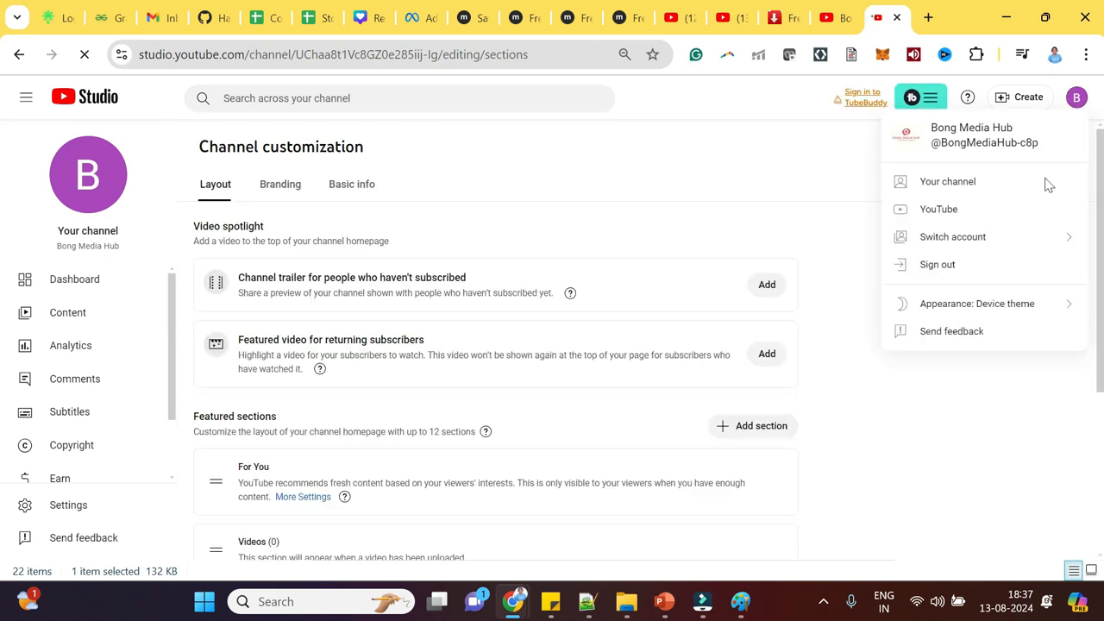
left_click(1077, 100)
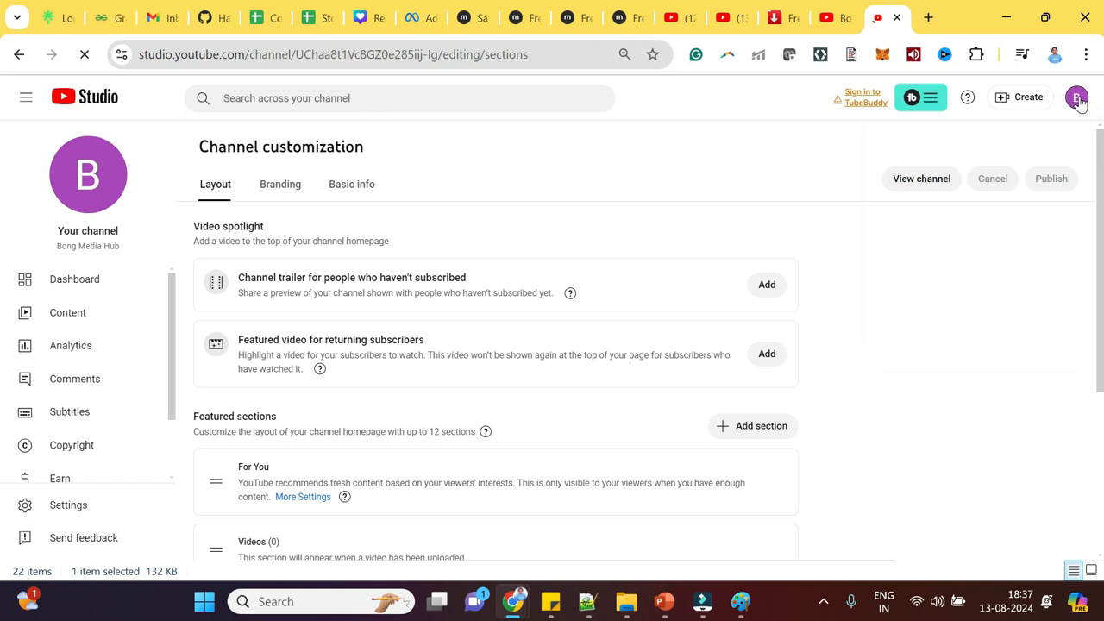
left_click(1078, 100)
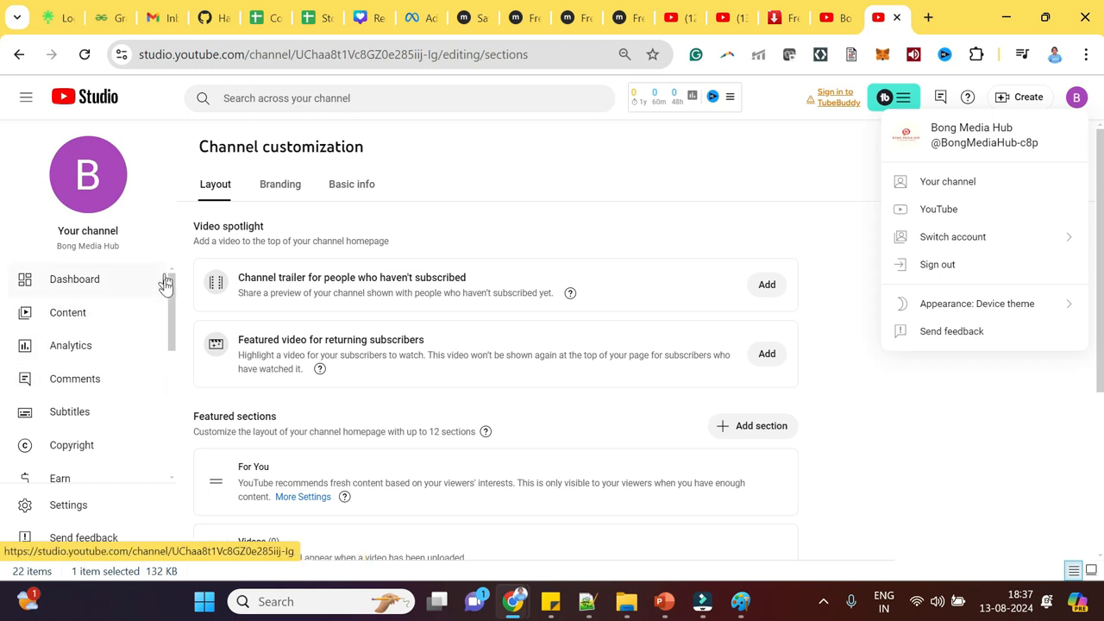
scroll(169, 345, "down", 5)
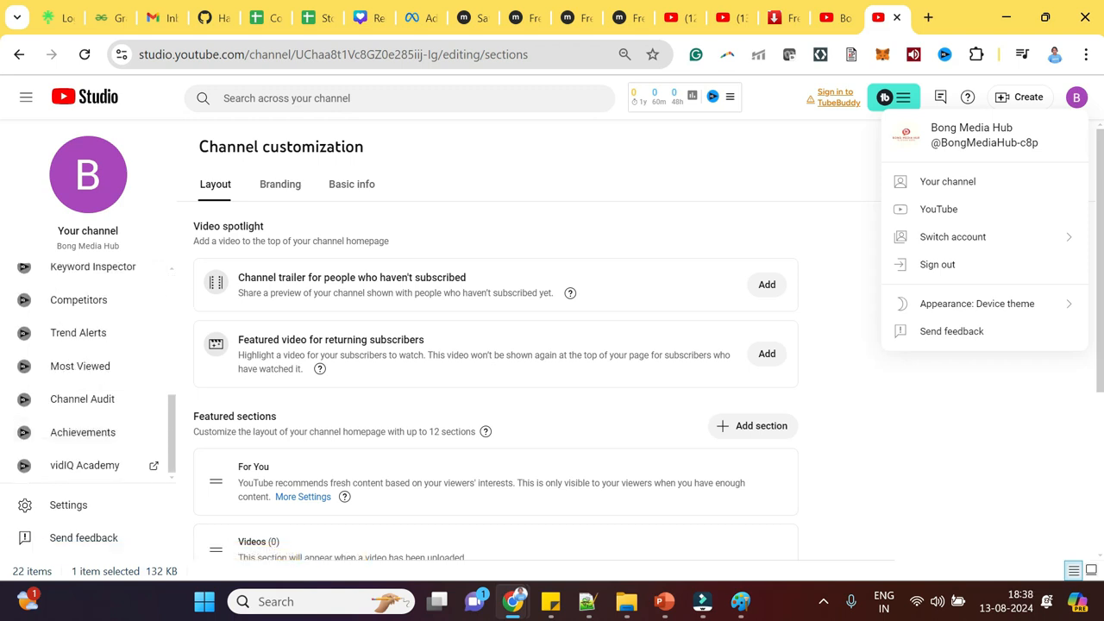